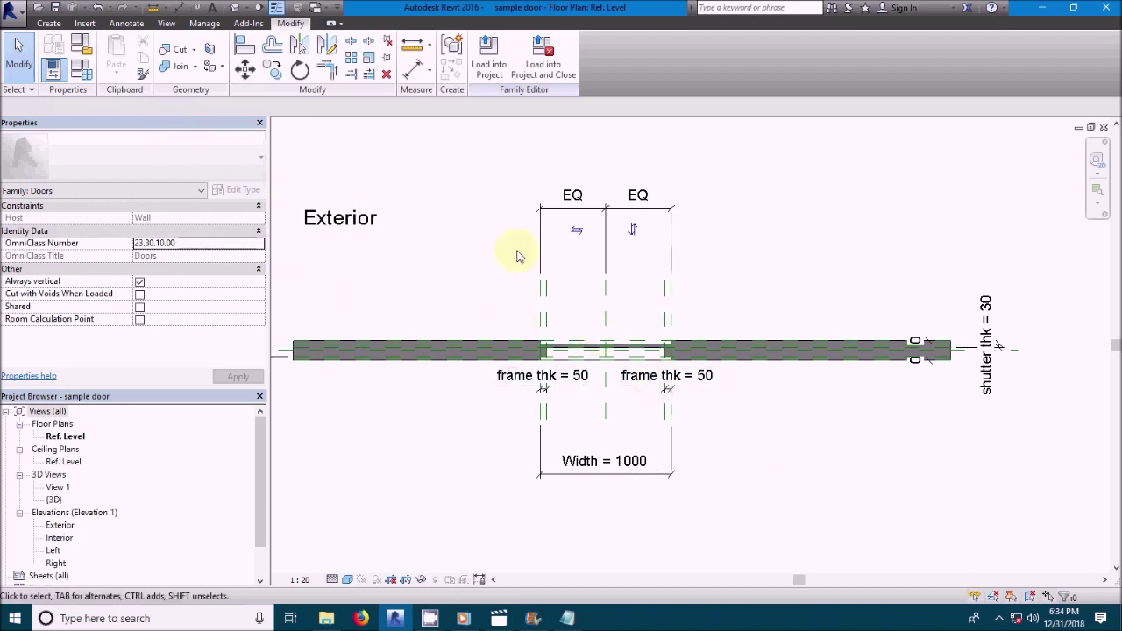
# Create a new family from the Metric Detail Item.rft template
pyautogui.click(14, 12)
pyautogui.moveTo(45, 62)
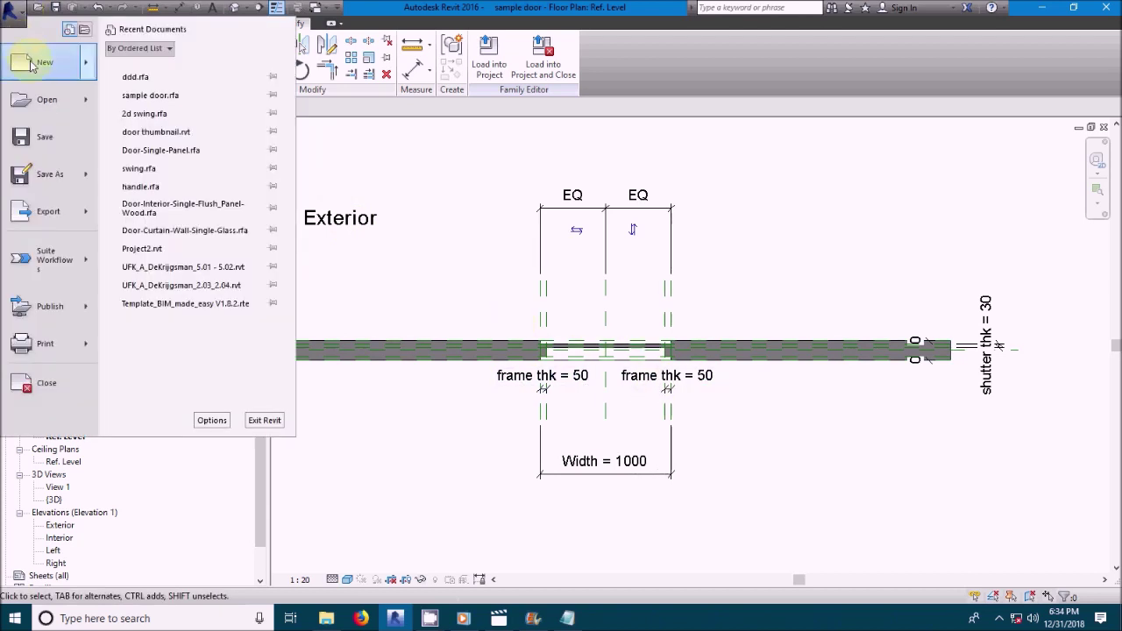
pyautogui.click(153, 112)
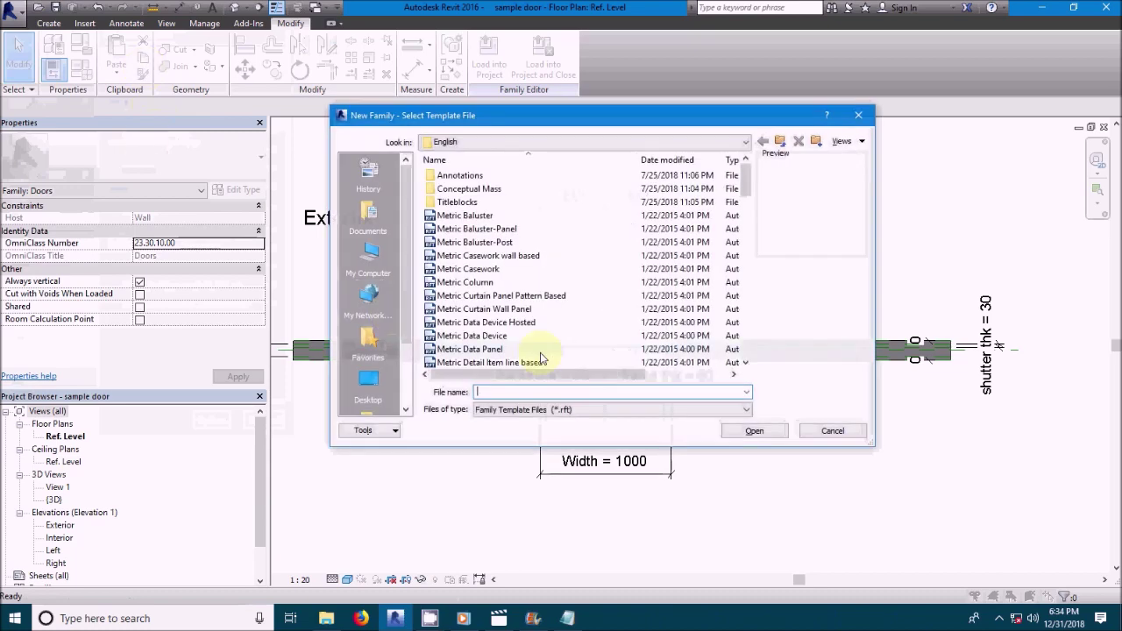
pyautogui.click(526, 350)
pyautogui.scroll(-1, 522, 352)
pyautogui.scroll(-1, 500, 346)
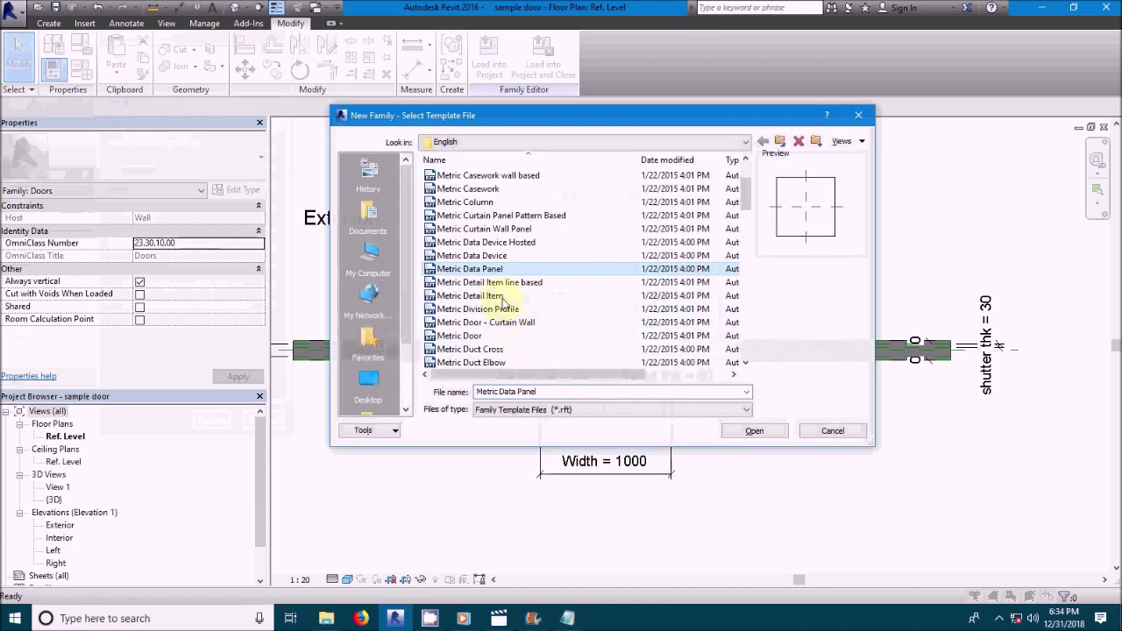
pyautogui.click(504, 298)
pyautogui.click(752, 435)
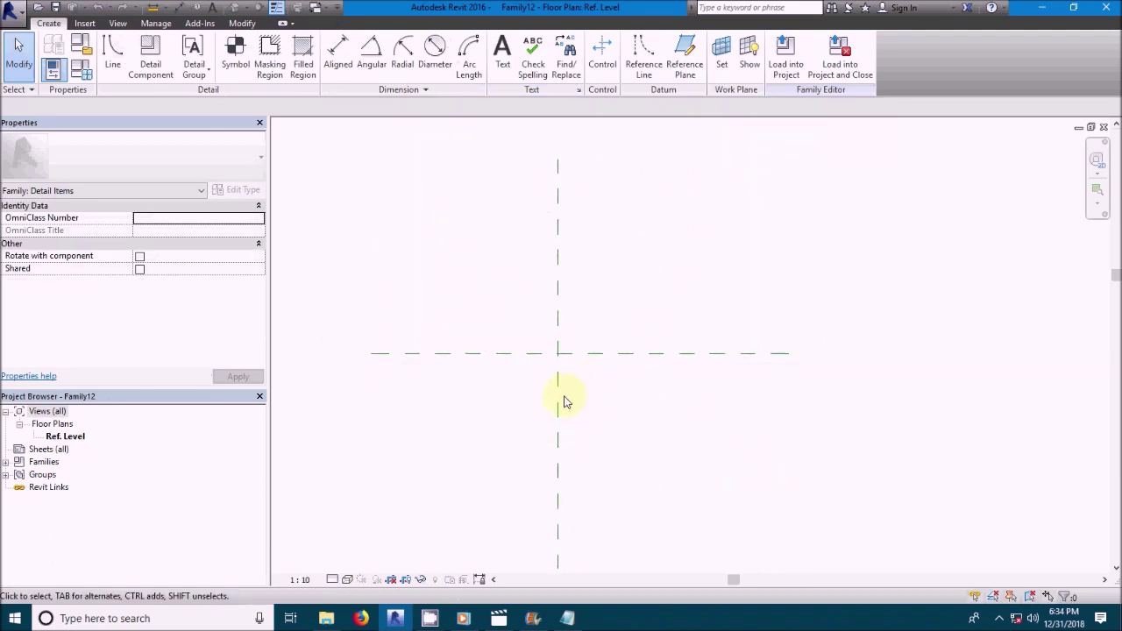
# Add a vertical reference plane right of centre using Create Similar on the centre plane
pyautogui.click(557, 401)
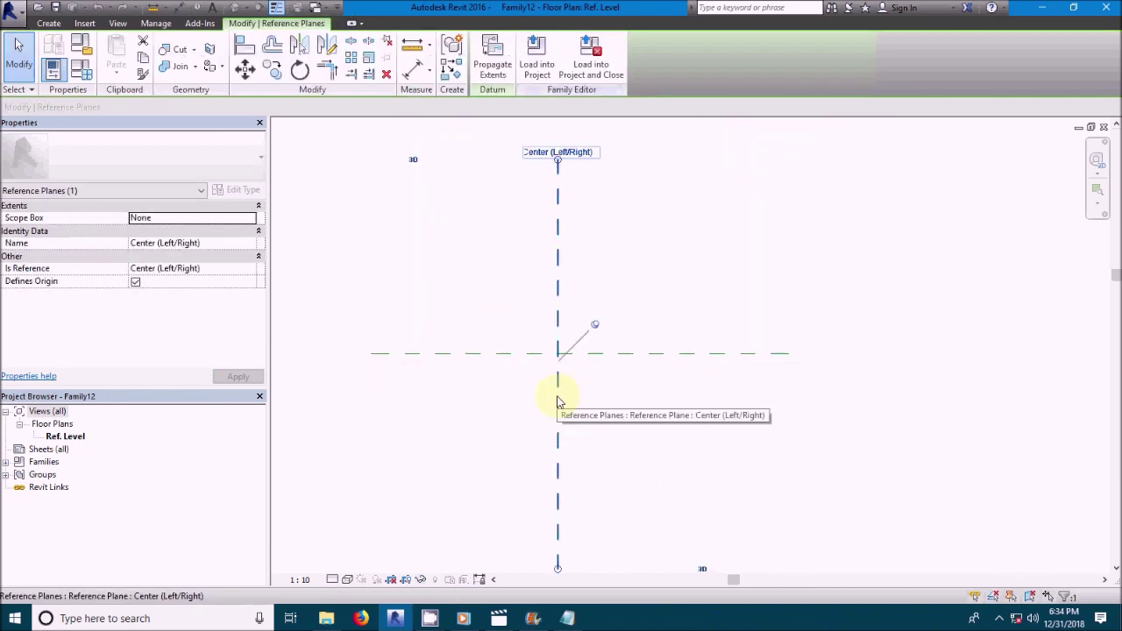
pyautogui.click(569, 405)
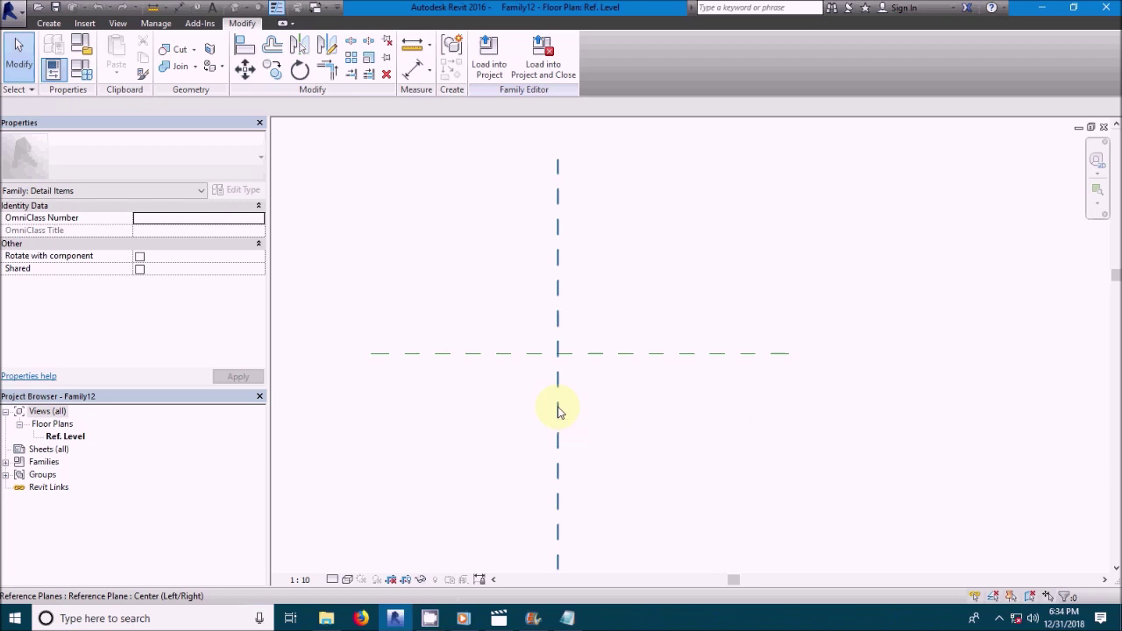
pyautogui.click(559, 412)
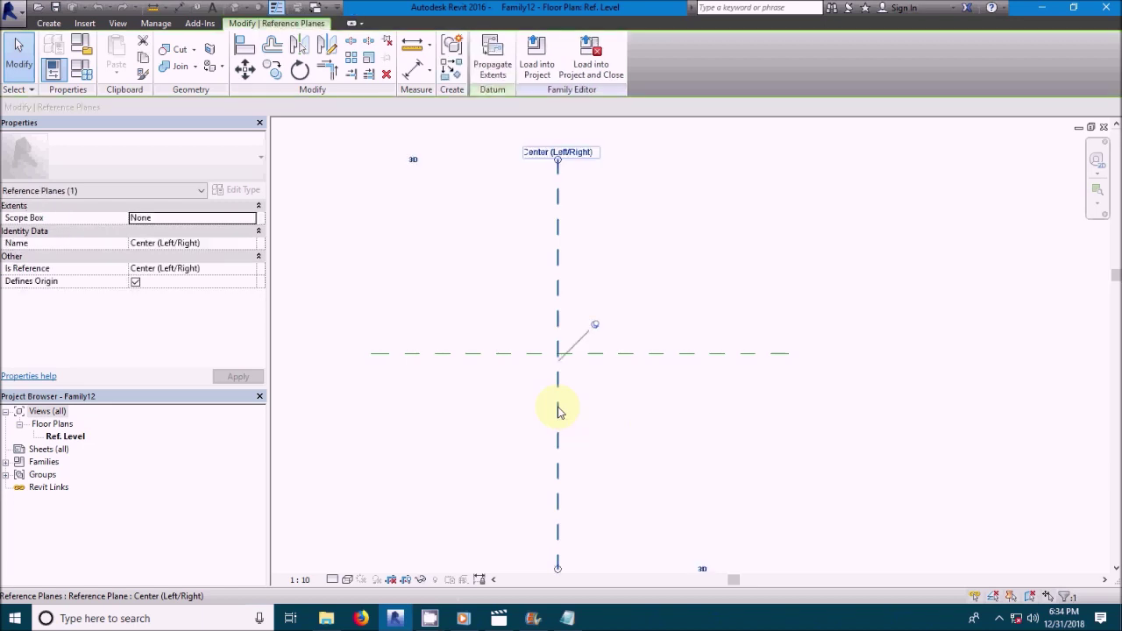
pyautogui.rightClick(560, 412)
pyautogui.click(615, 191)
pyautogui.click(702, 275)
pyautogui.click(706, 489)
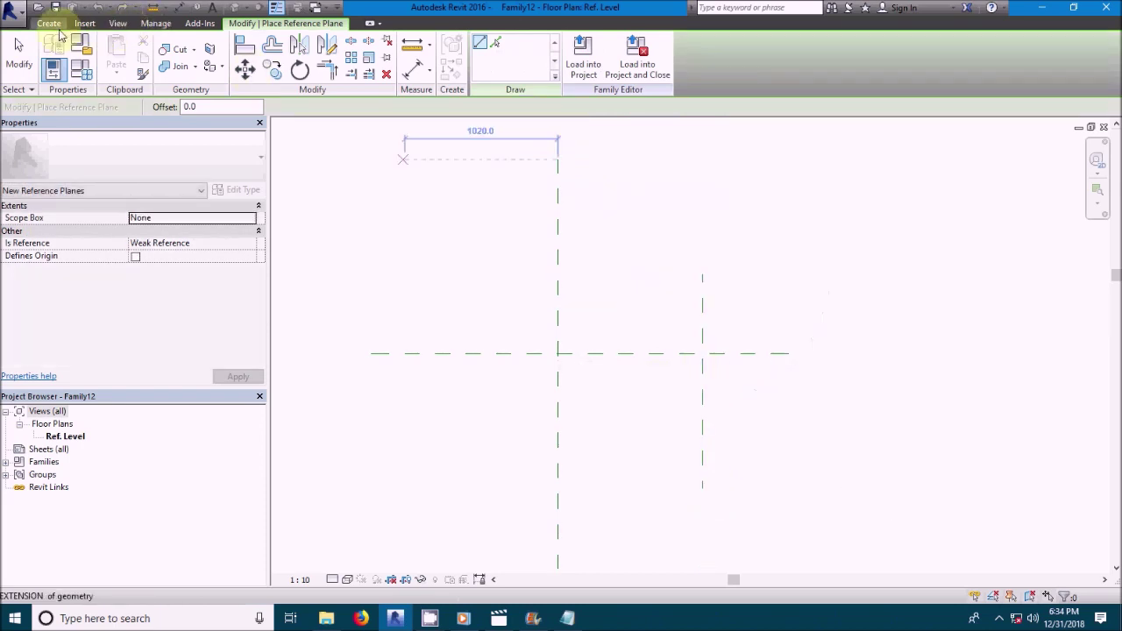
# Draw a horizontal detail line from the centre intersection to the right plane
pyautogui.click(49, 23)
pyautogui.click(111, 49)
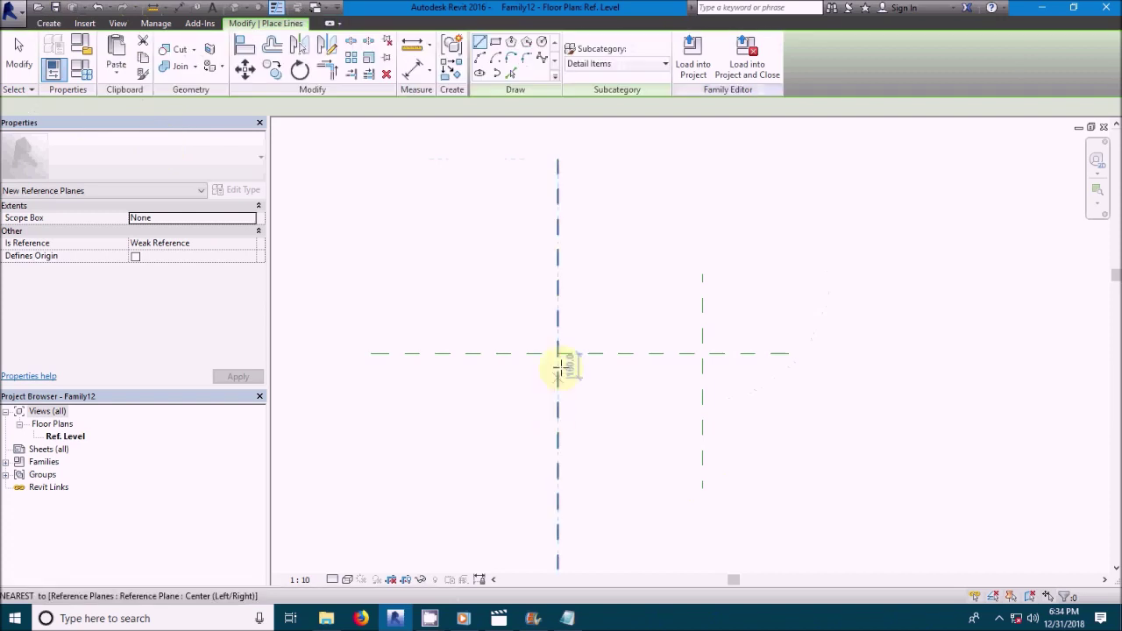
pyautogui.click(558, 354)
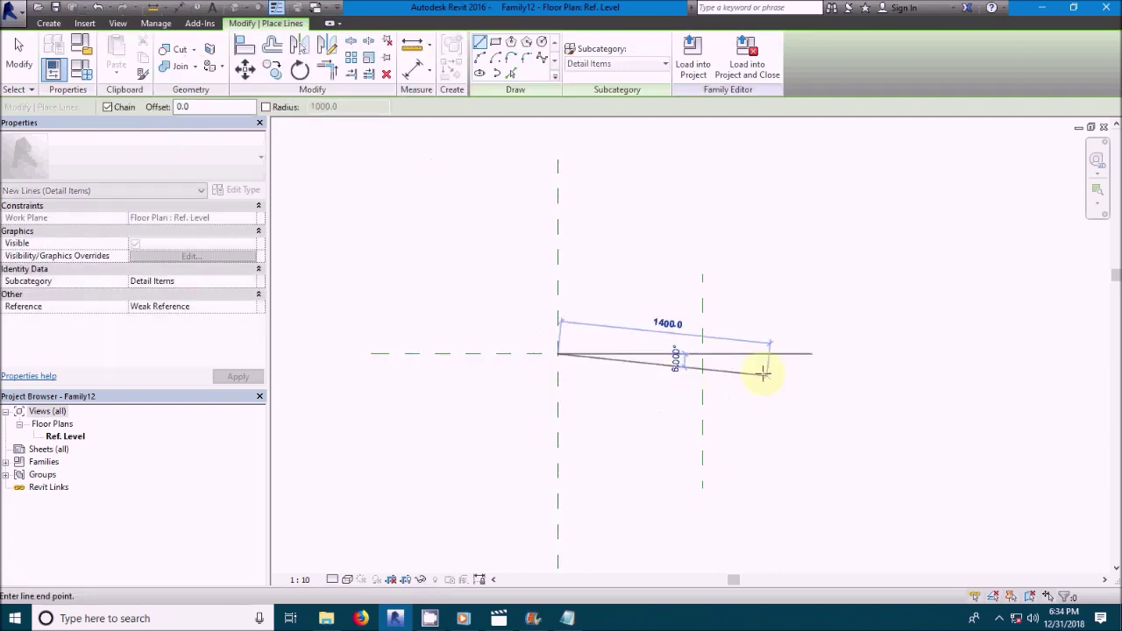
pyautogui.click(702, 353)
# Align the line to the horizontal plane and lock its ends to both vertical planes
pyautogui.press('a')
pyautogui.press('l')
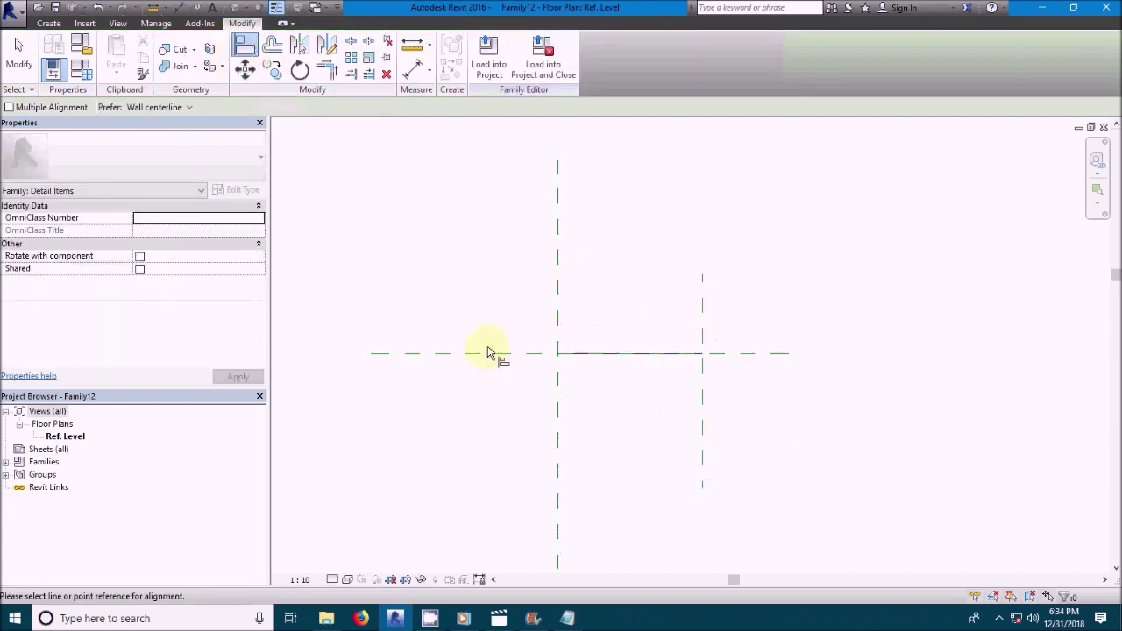
pyautogui.click(500, 353)
pyautogui.click(596, 365)
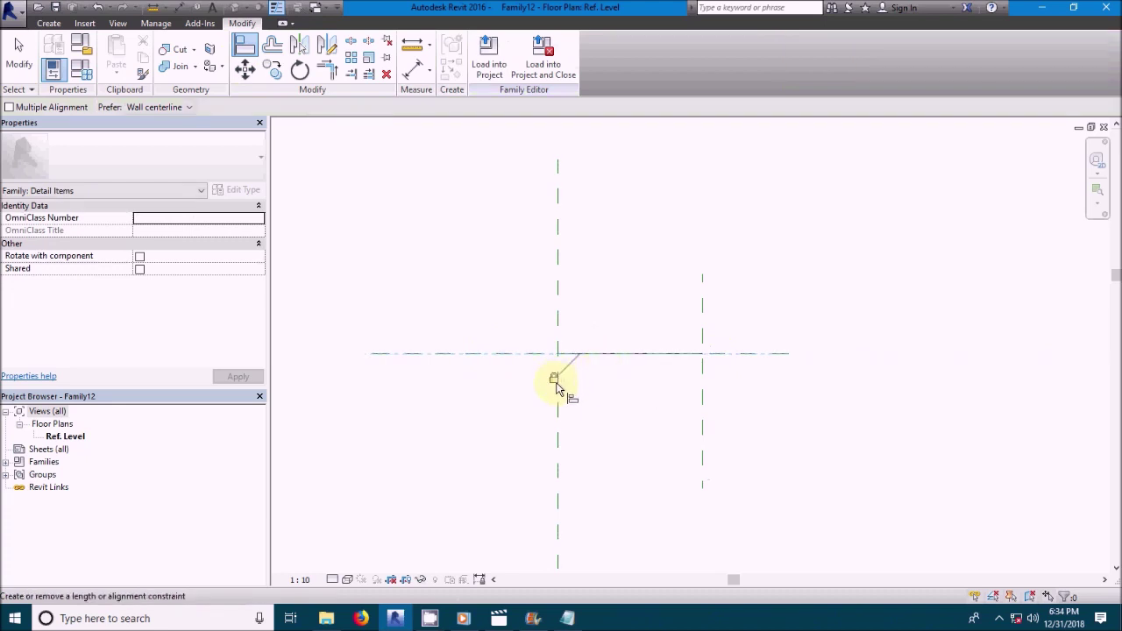
pyautogui.click(559, 396)
pyautogui.click(561, 355)
pyautogui.click(555, 366)
pyautogui.click(607, 354)
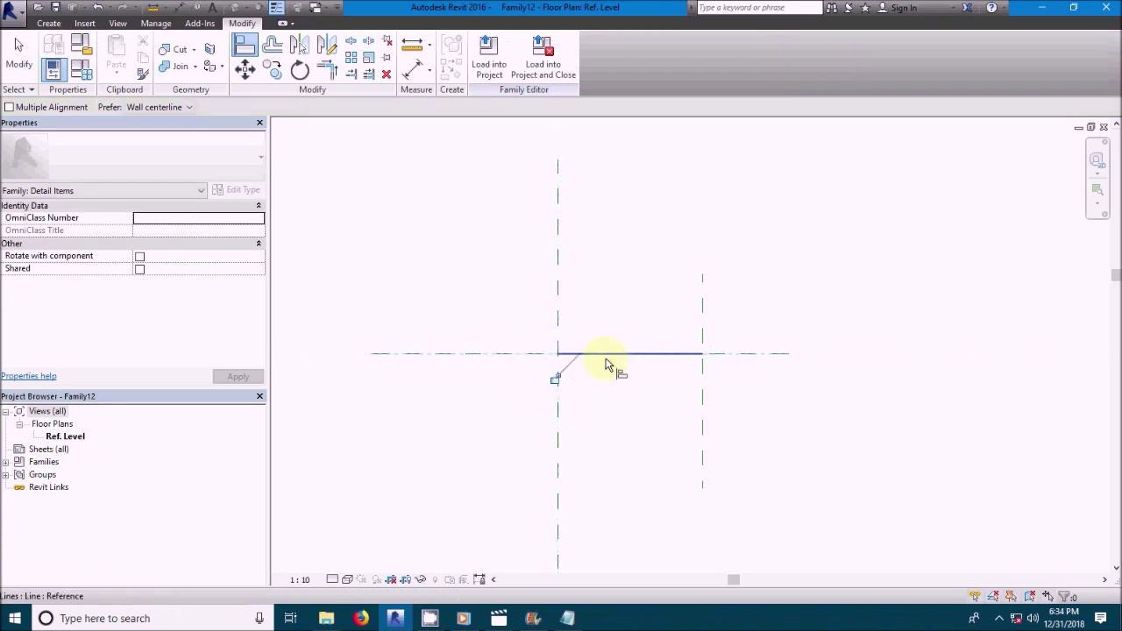
pyautogui.click(703, 392)
pyautogui.click(708, 357)
pyautogui.press('Escape')
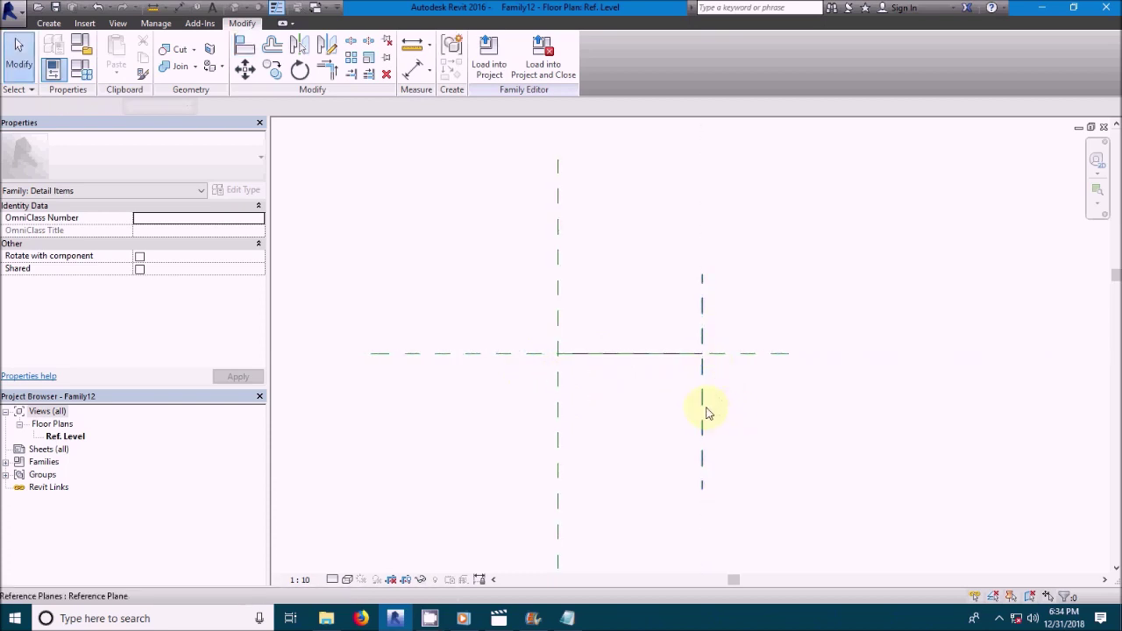
pyautogui.click(706, 408)
# Draw a 135° reference plane from the right intersection using RP
pyautogui.press('r')
pyautogui.press('p')
pyautogui.click(701, 353)
pyautogui.click(599, 254)
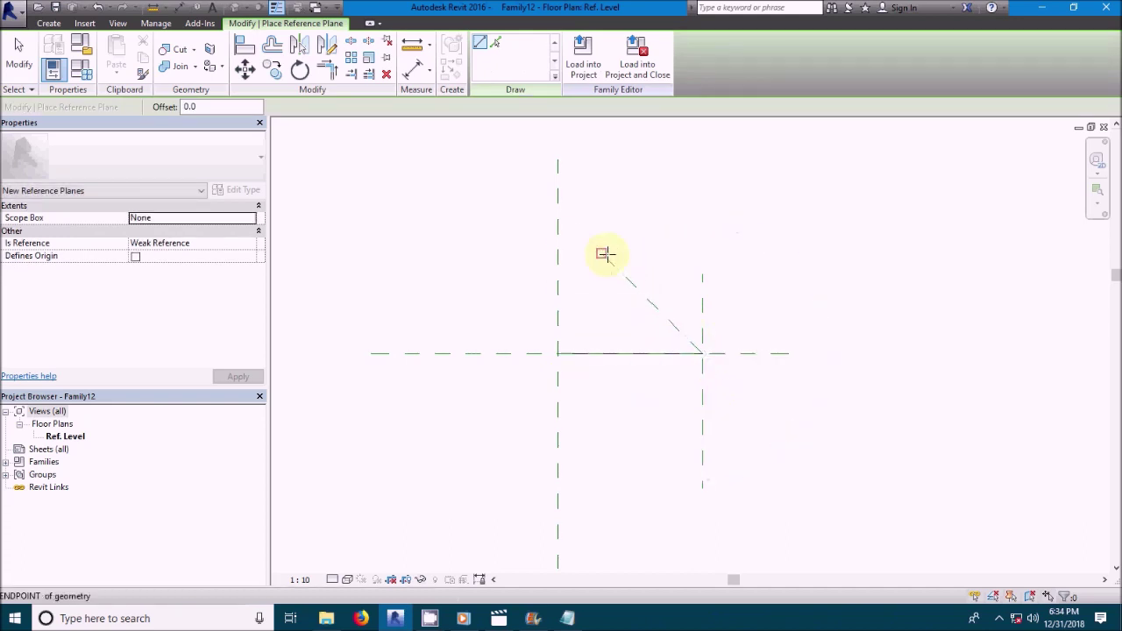
pyautogui.press('Escape')
pyautogui.press('Escape')
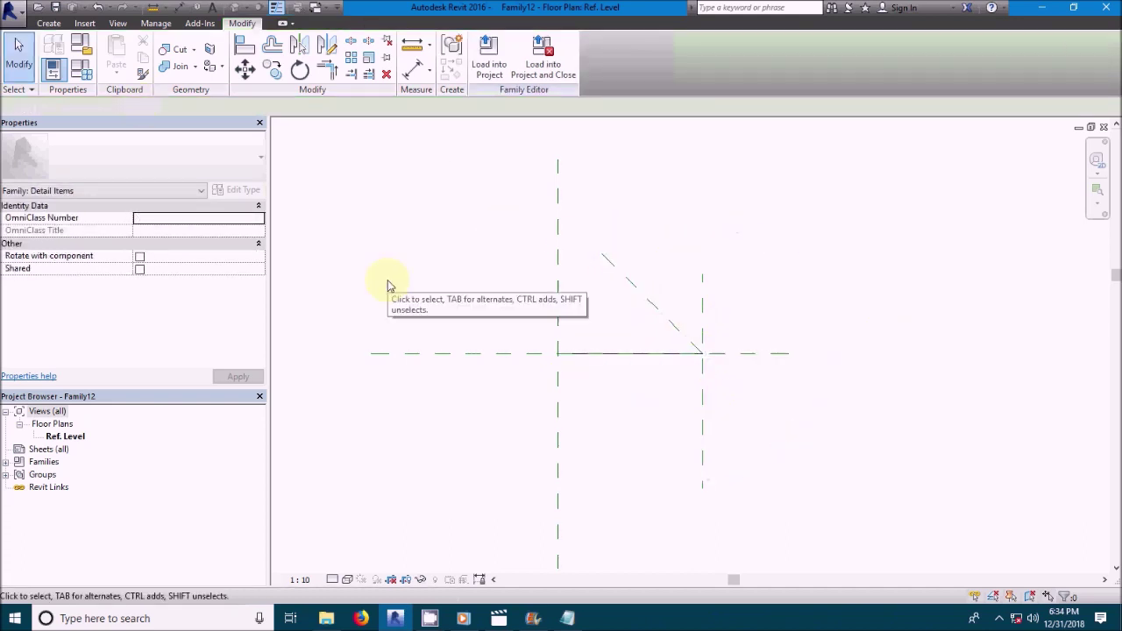
# Draw a diagonal detail line and align it onto the diagonal reference plane
pyautogui.click(48, 23)
pyautogui.click(112, 53)
pyautogui.click(700, 352)
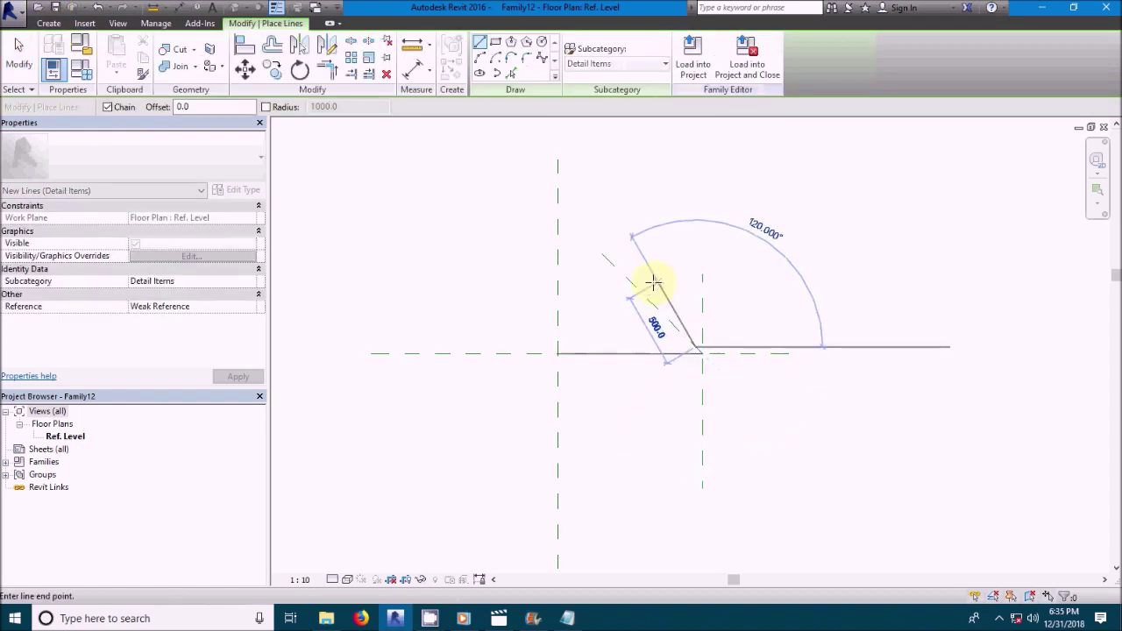
pyautogui.click(644, 296)
pyautogui.press('Escape')
pyautogui.press('Escape')
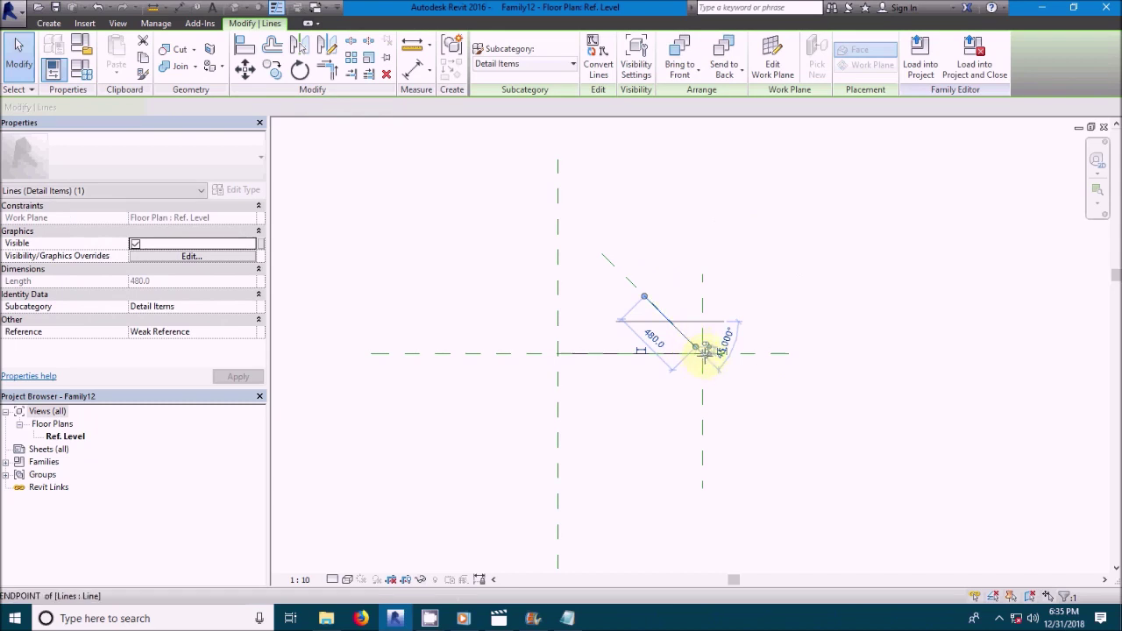
pyautogui.press('Escape')
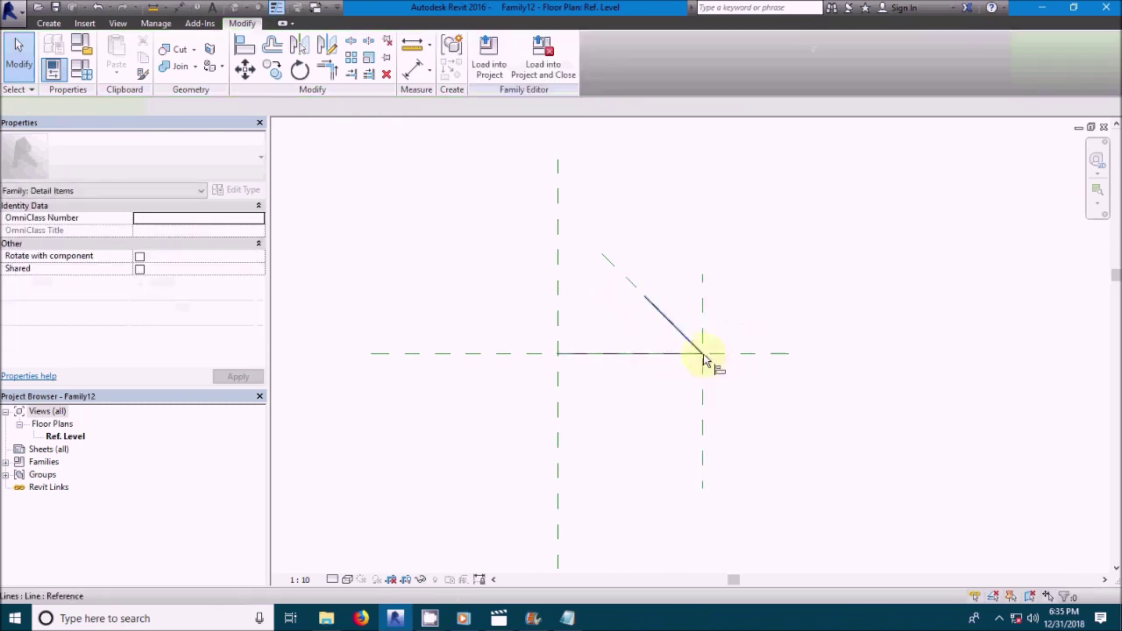
pyautogui.press('a')
pyautogui.press('l')
pyautogui.click(664, 317)
pyautogui.click(688, 345)
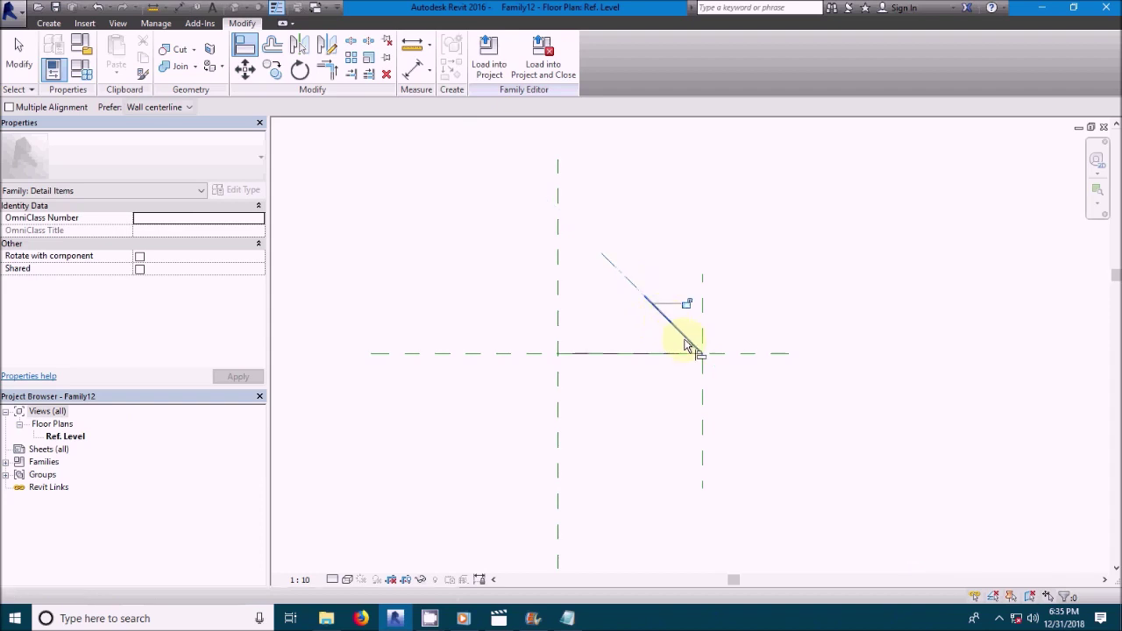
pyautogui.press('Escape')
pyautogui.press('Escape')
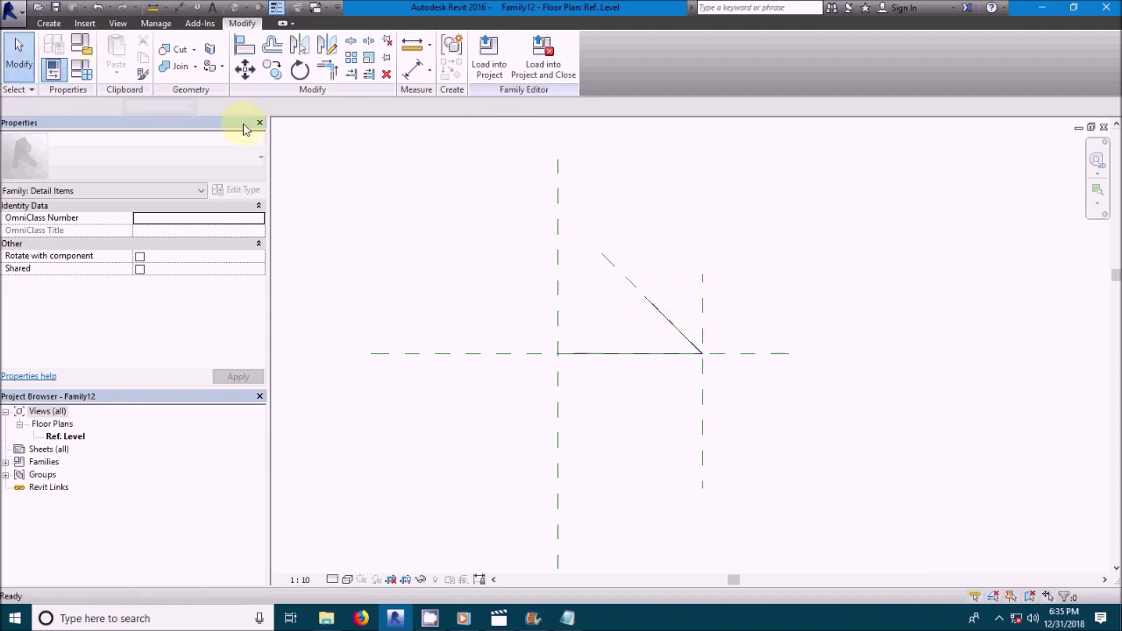
# Draw a circle centred on the right intersection, reaching the centre intersection
pyautogui.click(51, 24)
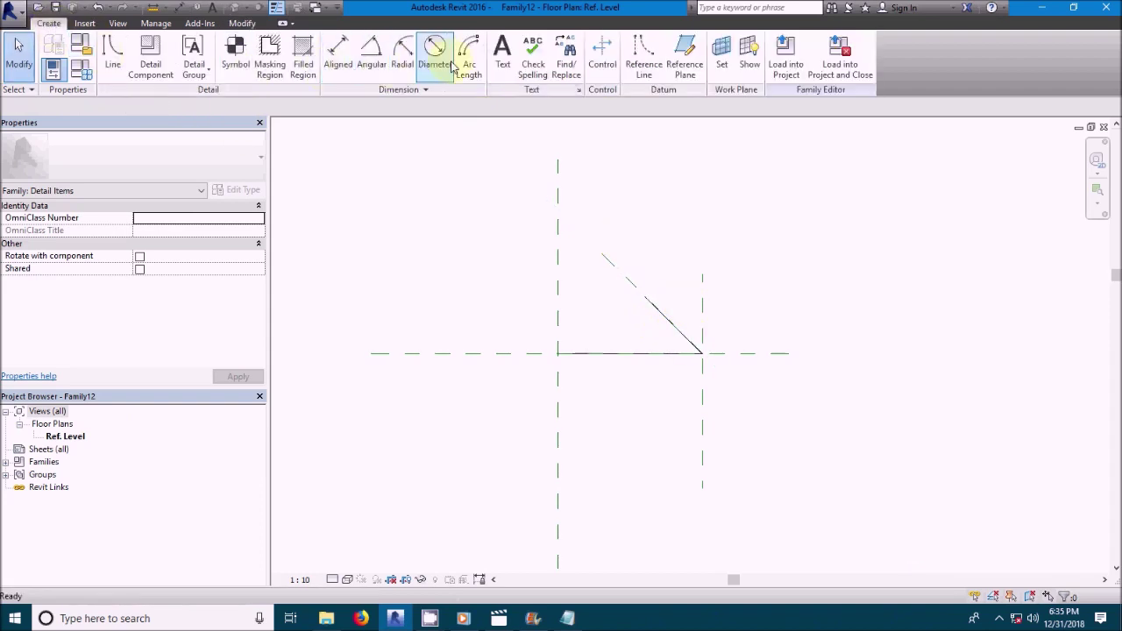
pyautogui.click(105, 69)
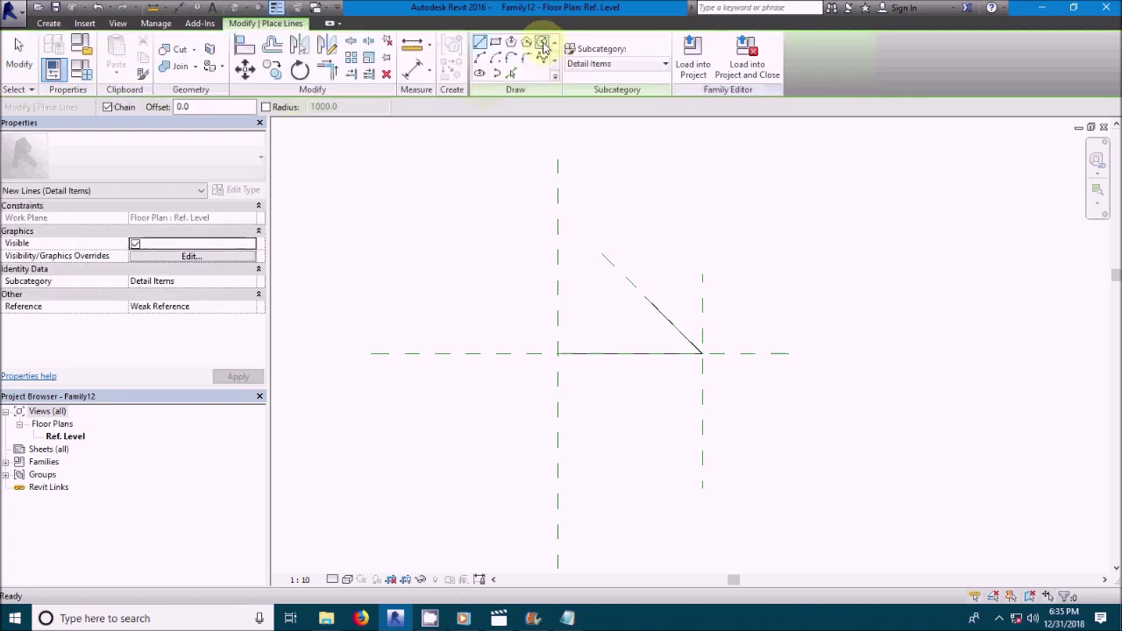
pyautogui.click(542, 41)
pyautogui.click(702, 353)
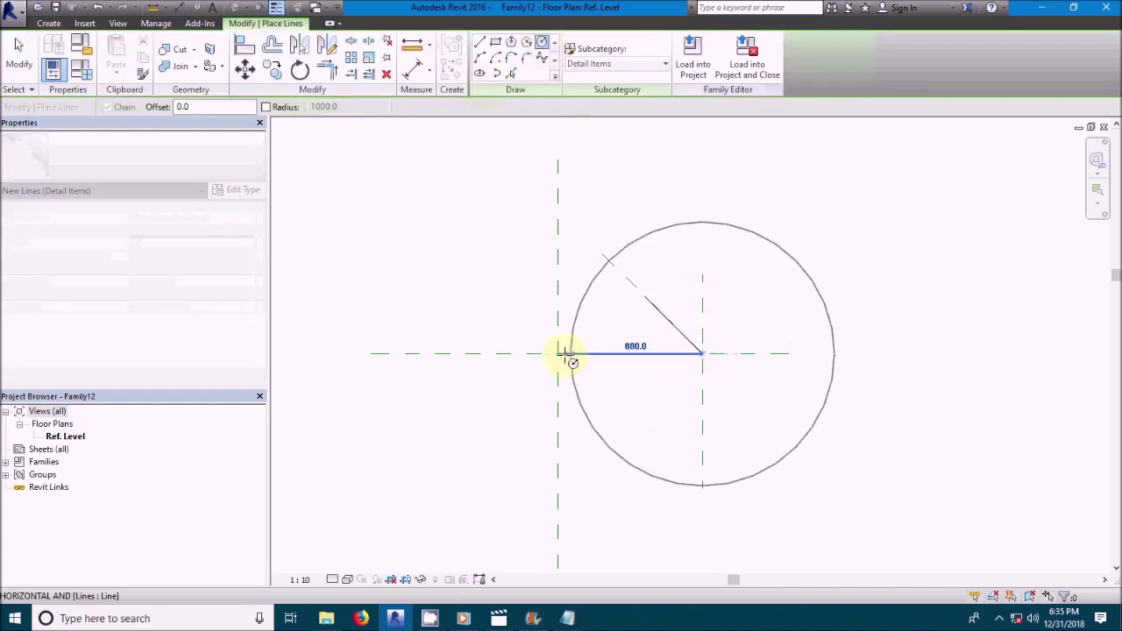
pyautogui.click(557, 353)
pyautogui.press('Escape')
pyautogui.press('Escape')
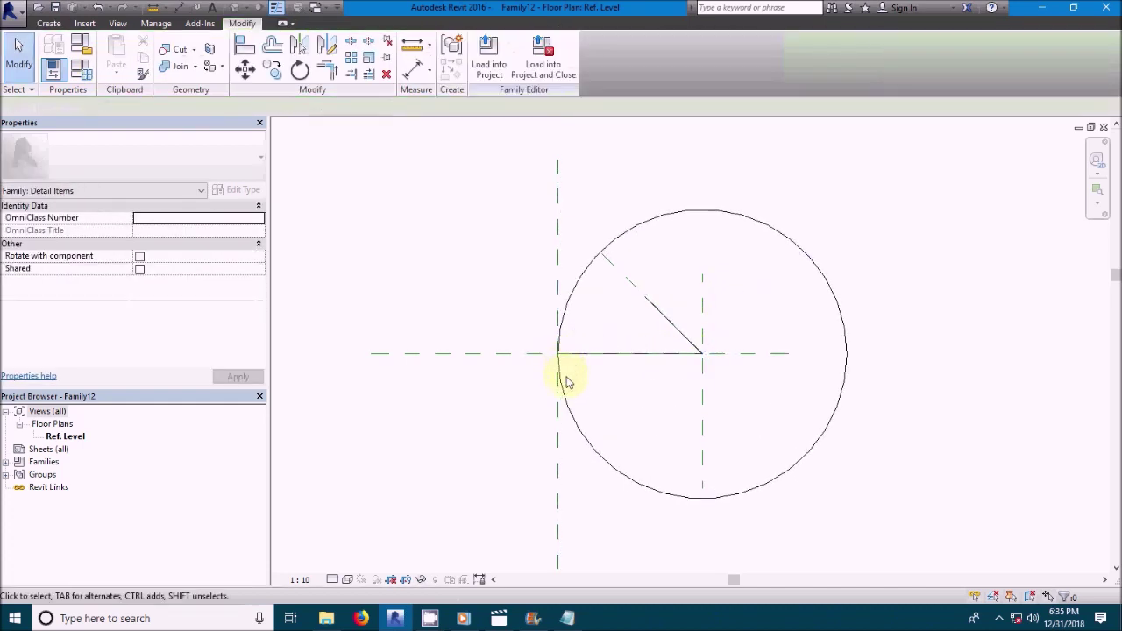
# Split the circle and trim its arc to the horizontal line
pyautogui.click(351, 42)
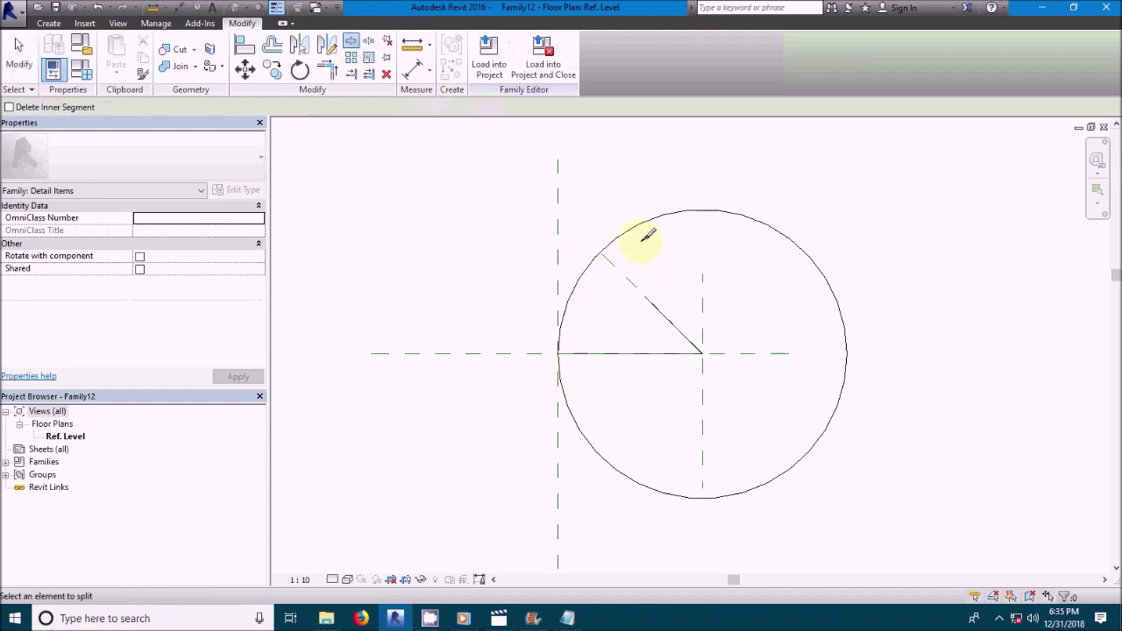
pyautogui.click(629, 230)
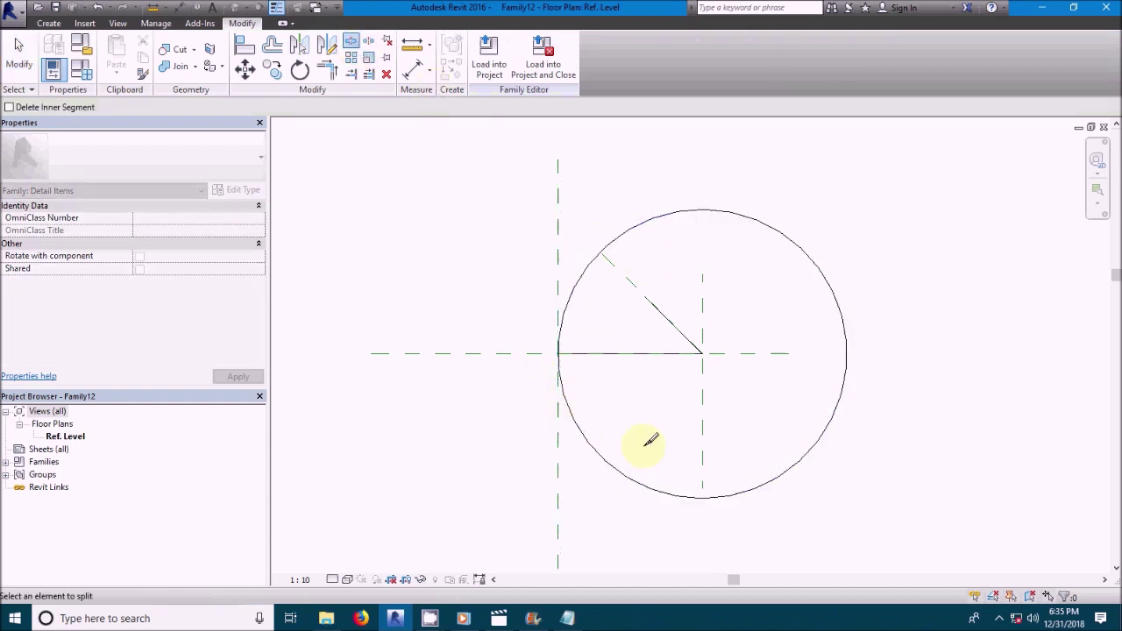
pyautogui.press('Escape')
pyautogui.press('t')
pyautogui.press('r')
pyautogui.click(592, 349)
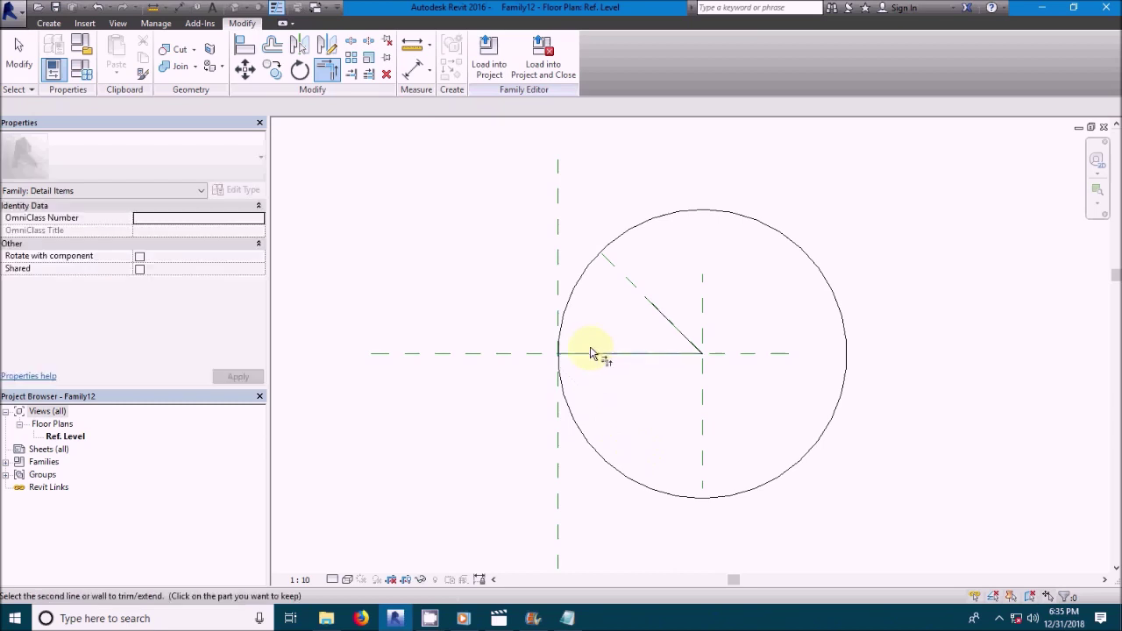
pyautogui.click(567, 332)
# Join the diagonal line to the arc and delete the leftover large arc
pyautogui.click(655, 310)
pyautogui.click(657, 241)
pyautogui.press('Escape')
pyautogui.click(653, 235)
pyautogui.press('Delete')
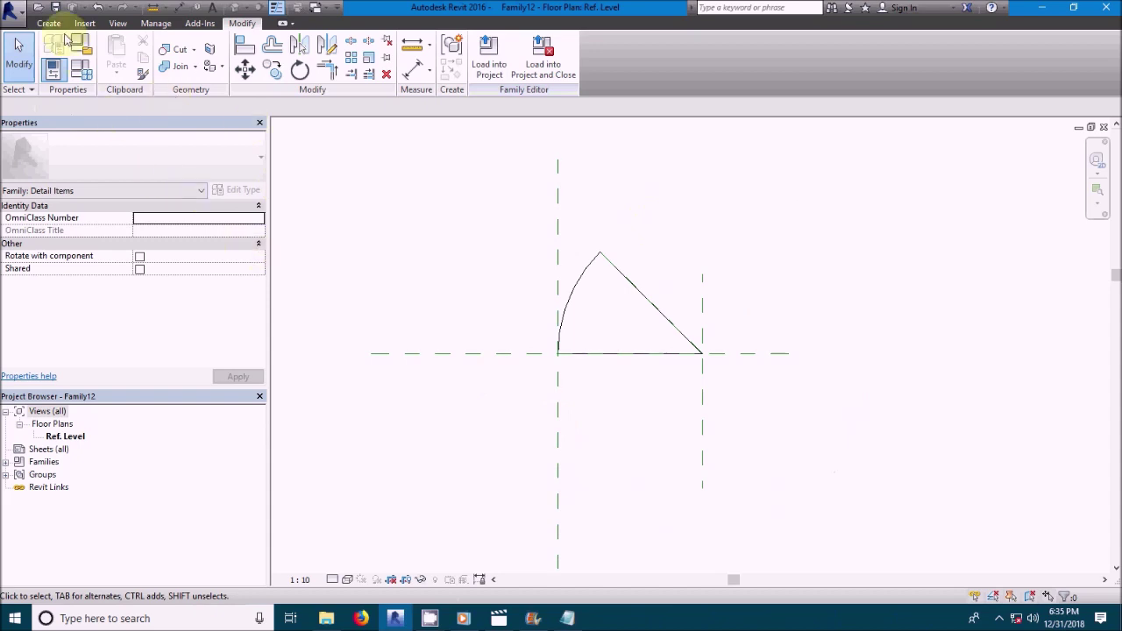
# Dimension the width between vertical planes and the 45° angle between horizontal plane and diagonal
pyautogui.click(48, 23)
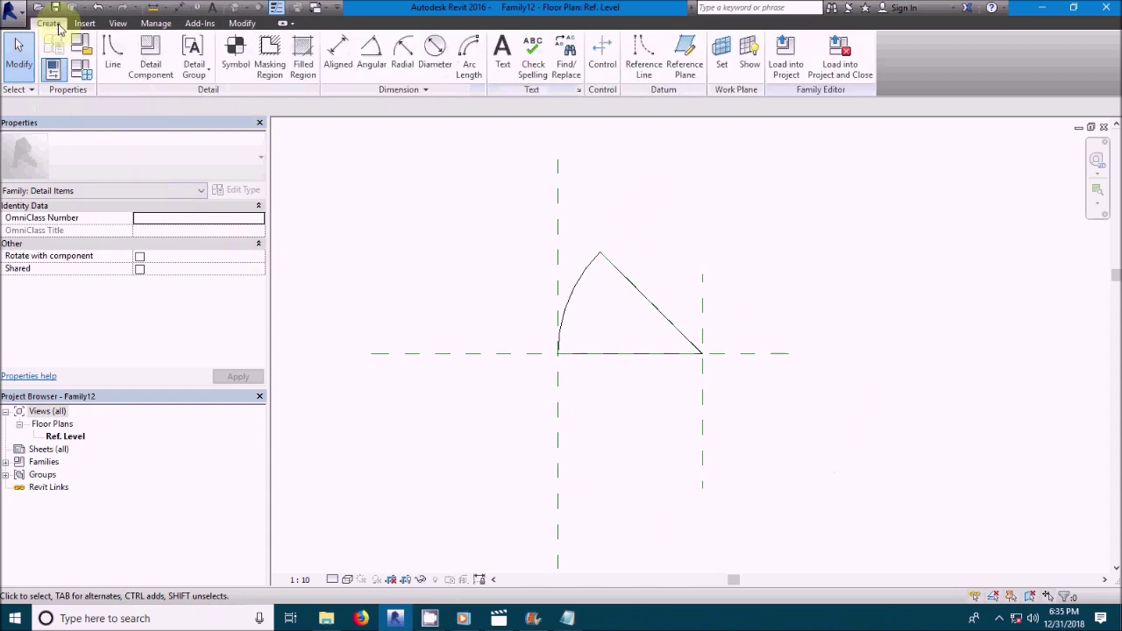
pyautogui.click(558, 431)
pyautogui.click(704, 443)
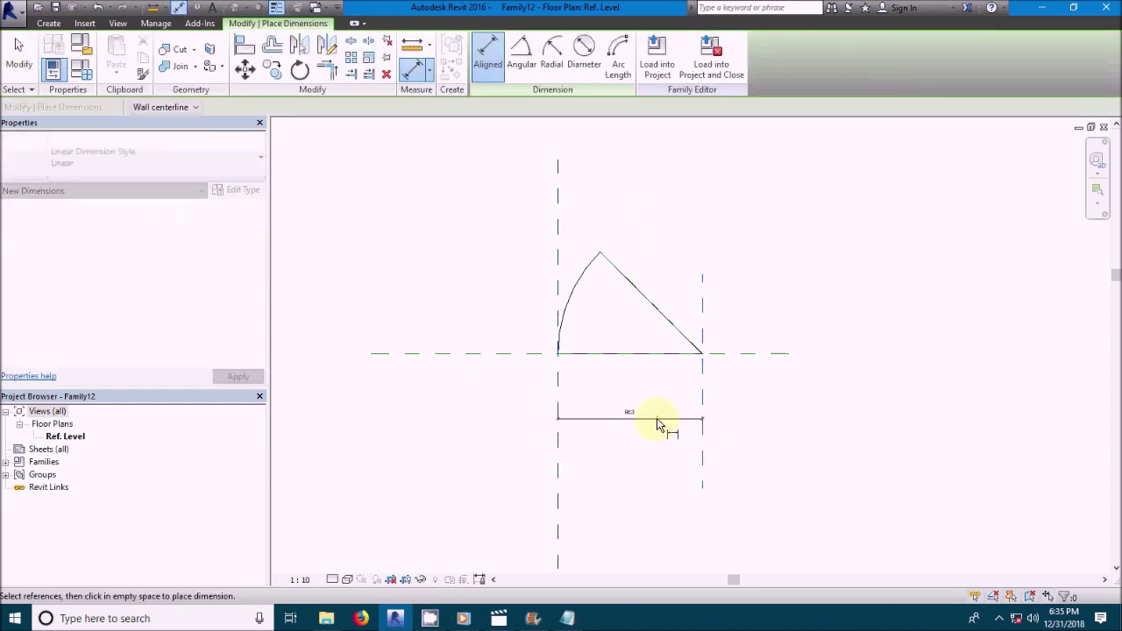
pyautogui.click(656, 417)
pyautogui.press('d')
pyautogui.press('a')
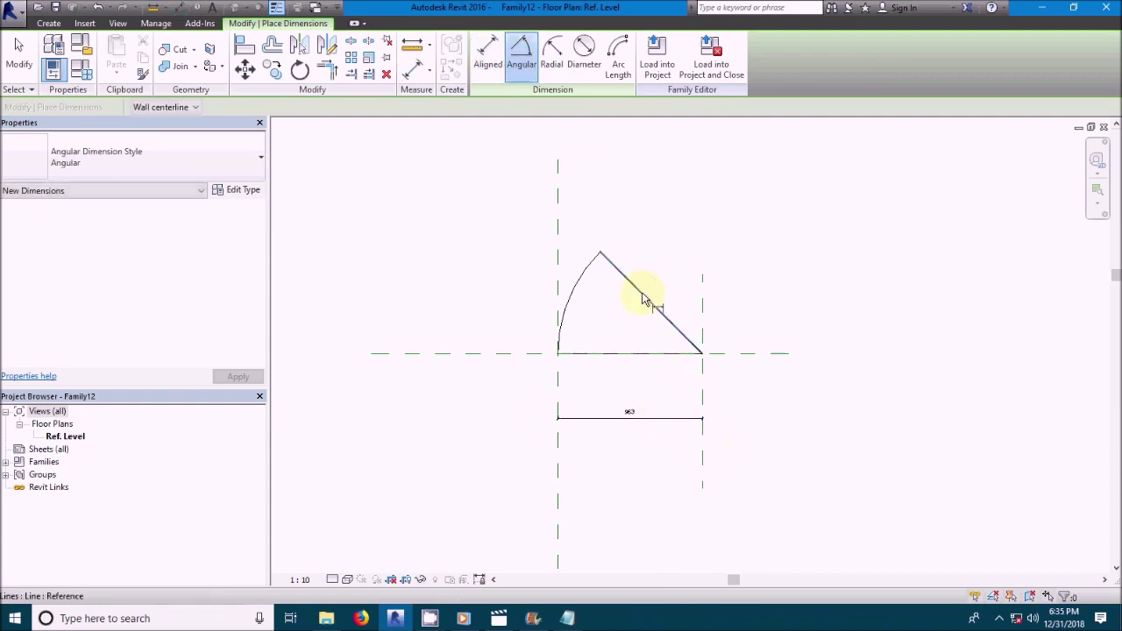
pyautogui.click(505, 362)
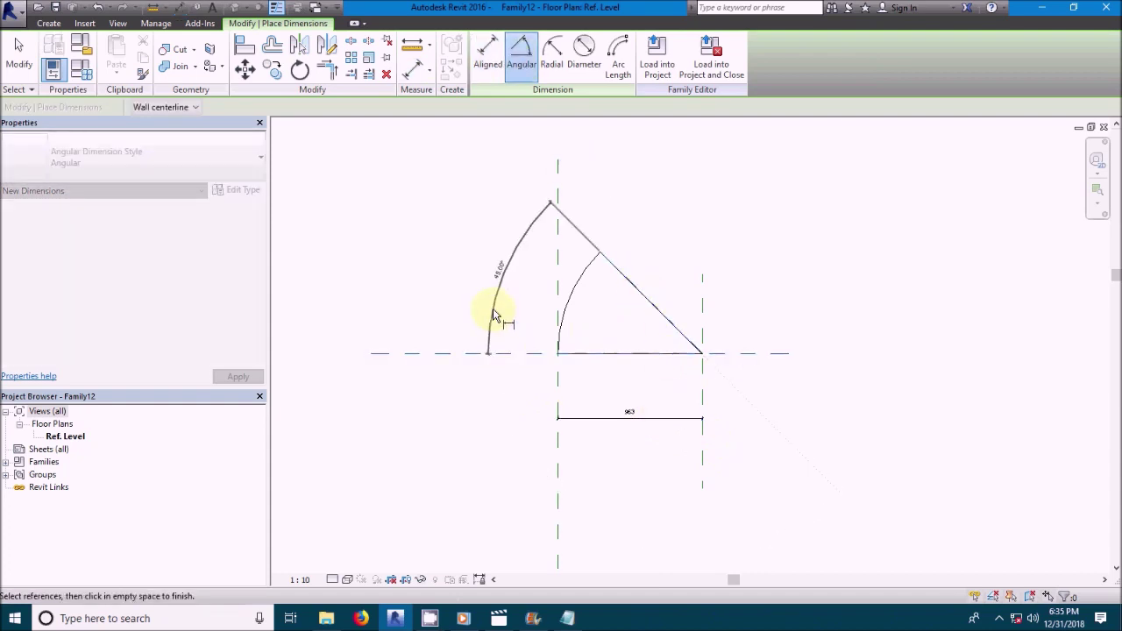
pyautogui.click(491, 313)
pyautogui.press('Escape')
pyautogui.press('Escape')
# Label the 963 width dimension with a new 'shutter width' parameter
pyautogui.click(590, 423)
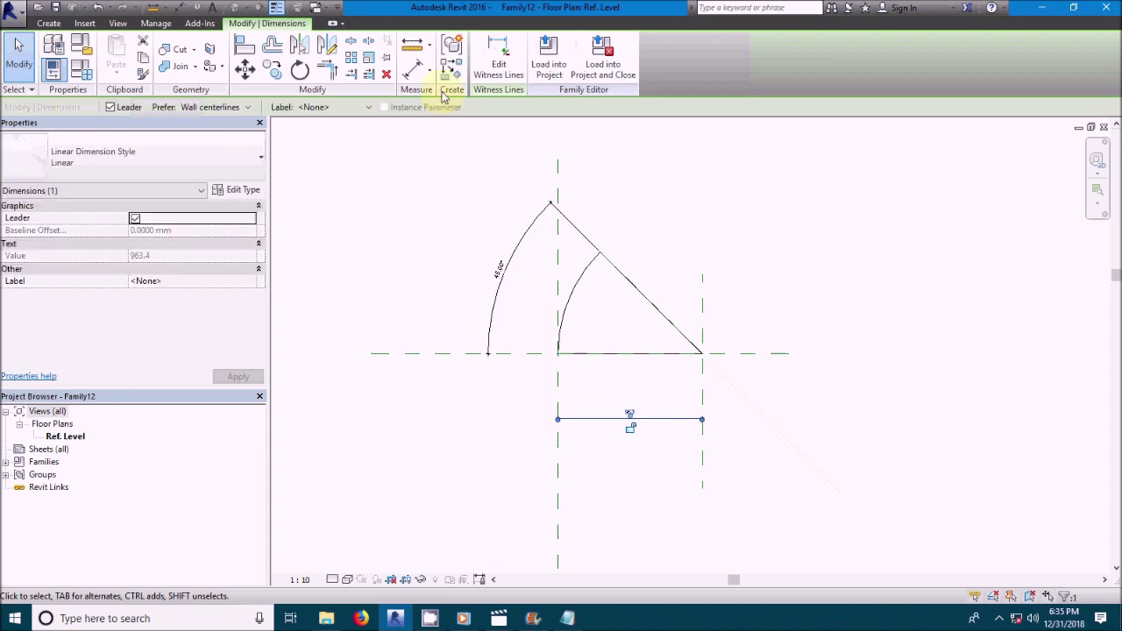
pyautogui.click(350, 107)
pyautogui.click(335, 133)
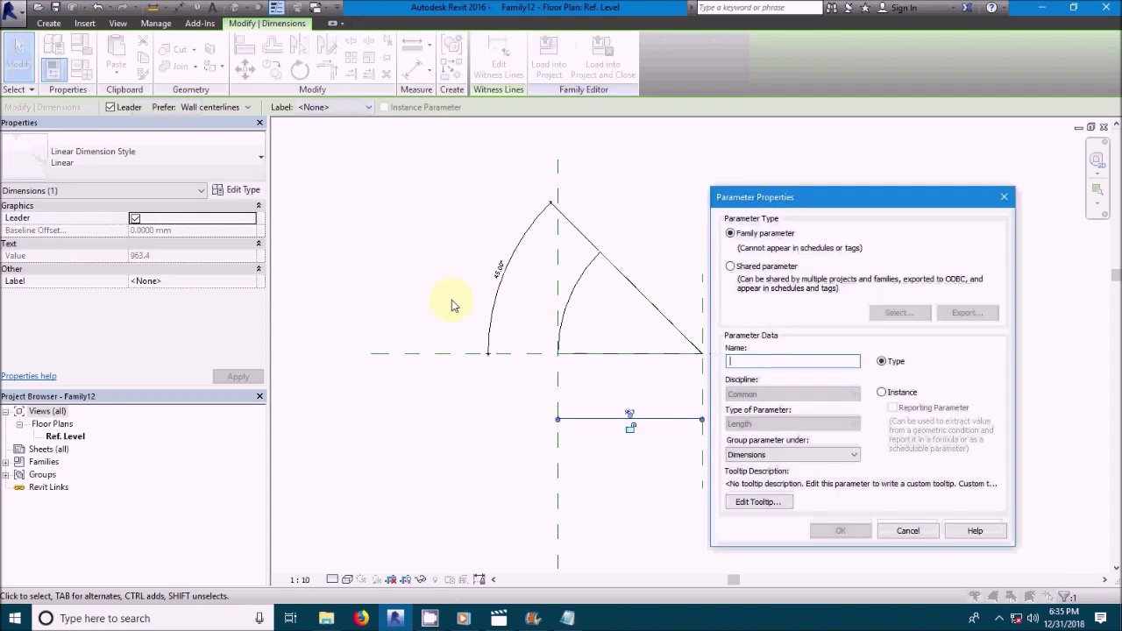
pyautogui.write('shutter width')
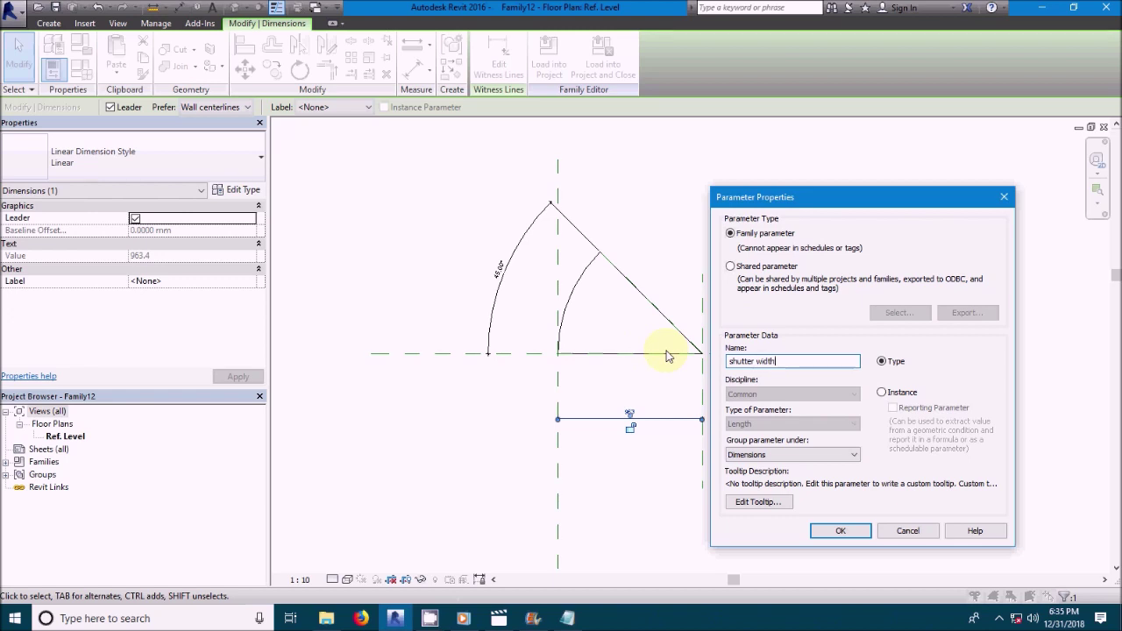
pyautogui.press('Return')
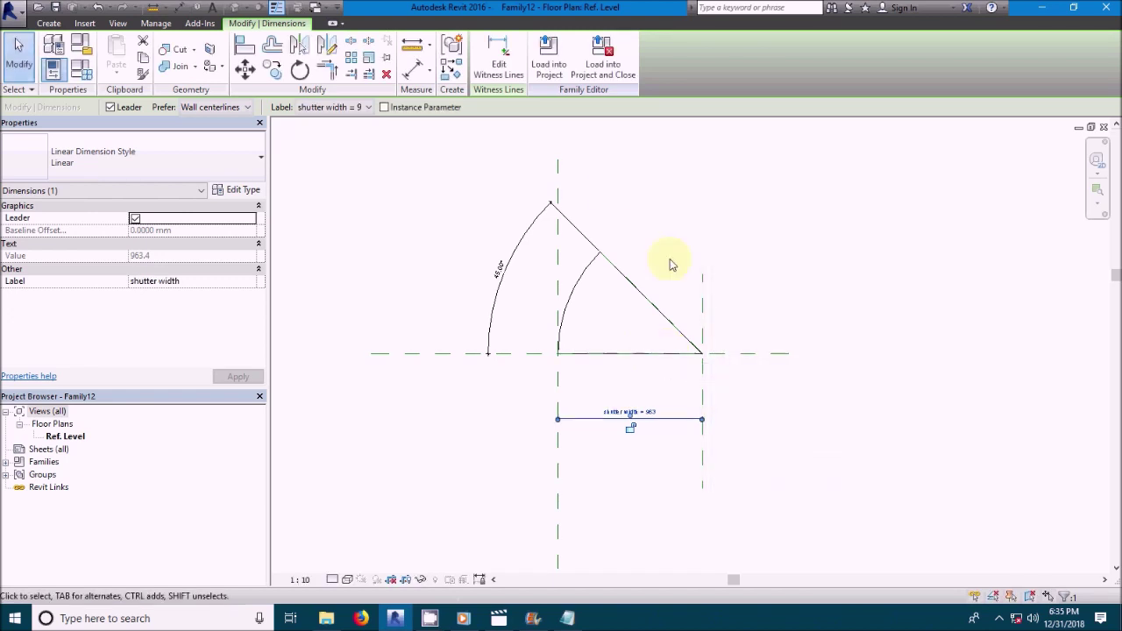
# Label the 45° angular dimension with a new 'angle' parameter
pyautogui.click(544, 230)
pyautogui.click(316, 108)
pyautogui.click(320, 134)
pyautogui.write('angle')
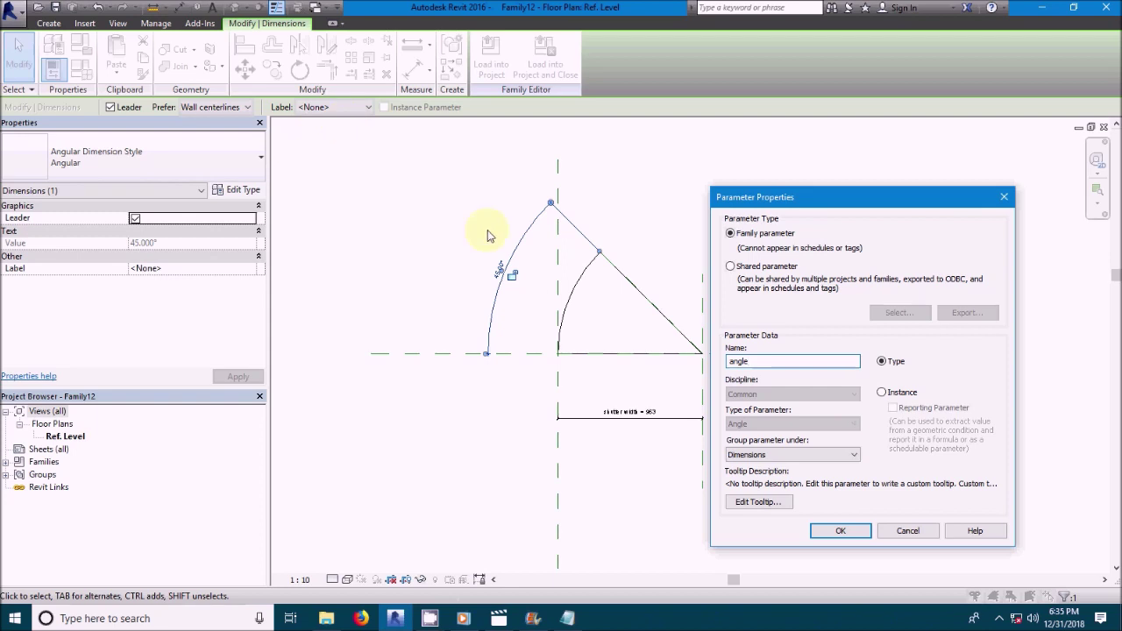
pyautogui.click(851, 531)
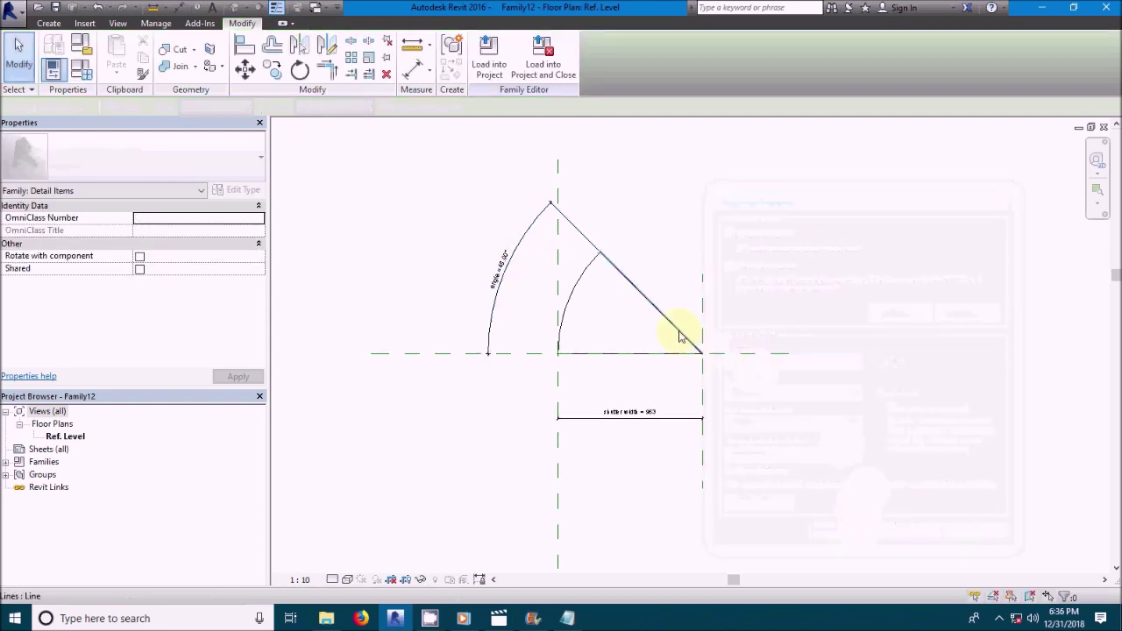
# Flex the swing angle to 30°, then to 15°
pyautogui.scroll(2, 680, 331)
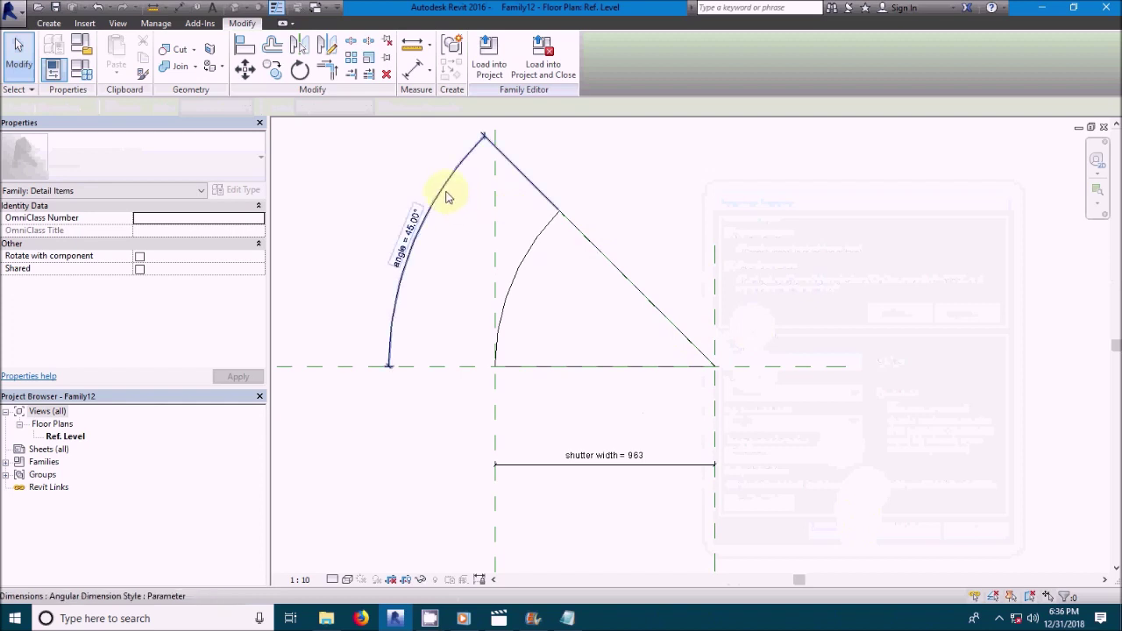
pyautogui.click(425, 219)
pyautogui.click(417, 245)
pyautogui.write('30')
pyautogui.press('Return')
pyautogui.press('Escape')
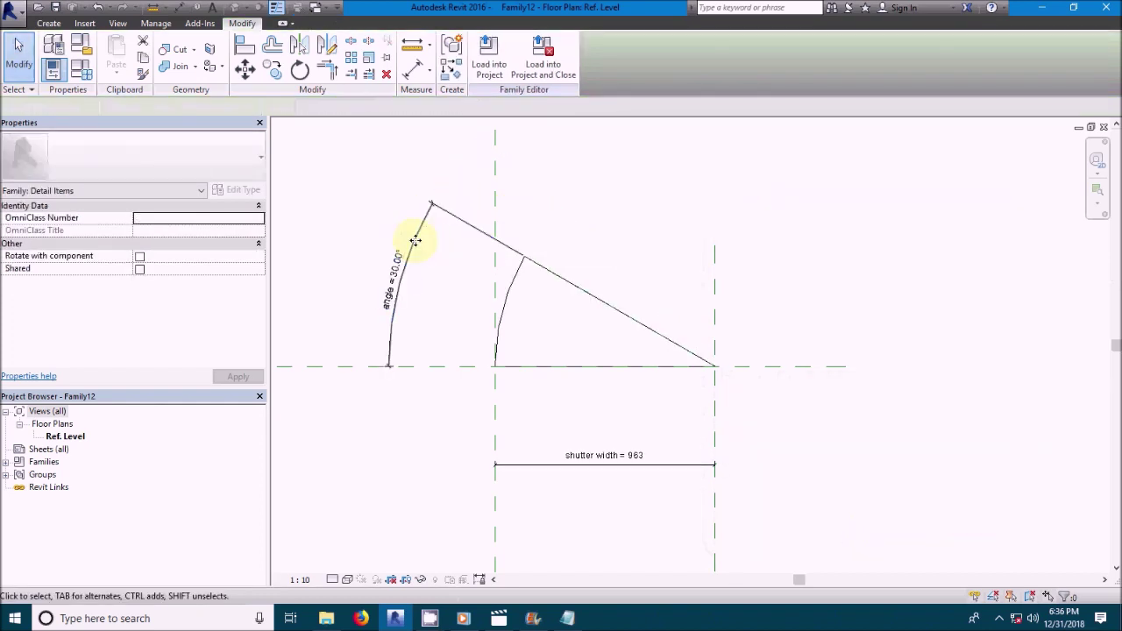
pyautogui.click(399, 254)
pyautogui.click(397, 269)
pyautogui.write('15')
pyautogui.press('Return')
pyautogui.press('Escape')
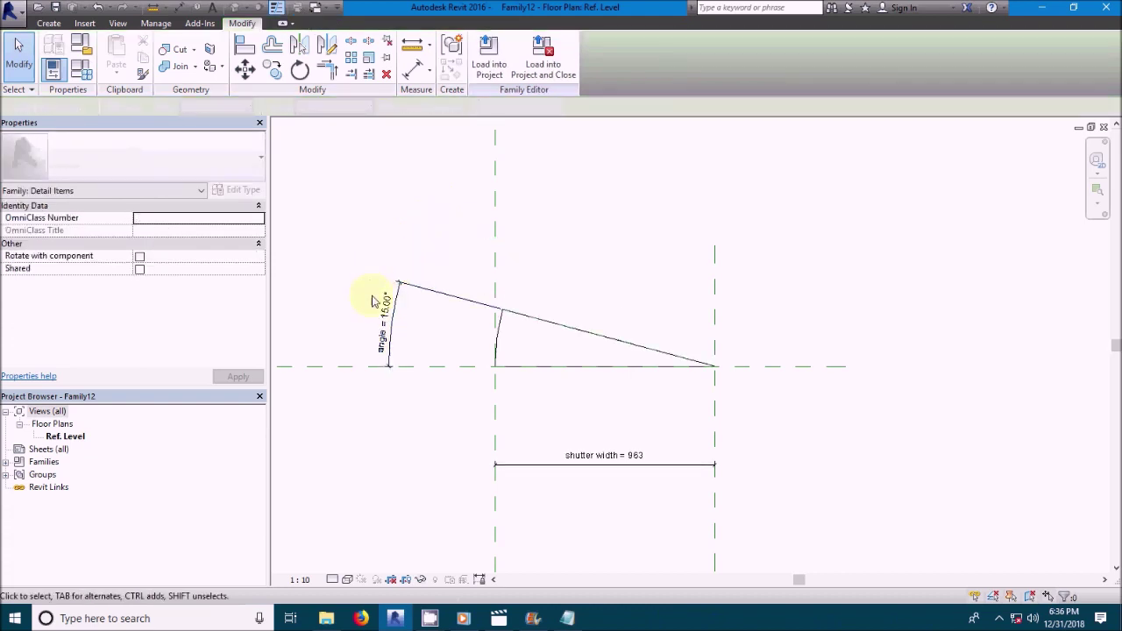
# Restore the swing angle to 45°
pyautogui.click(385, 302)
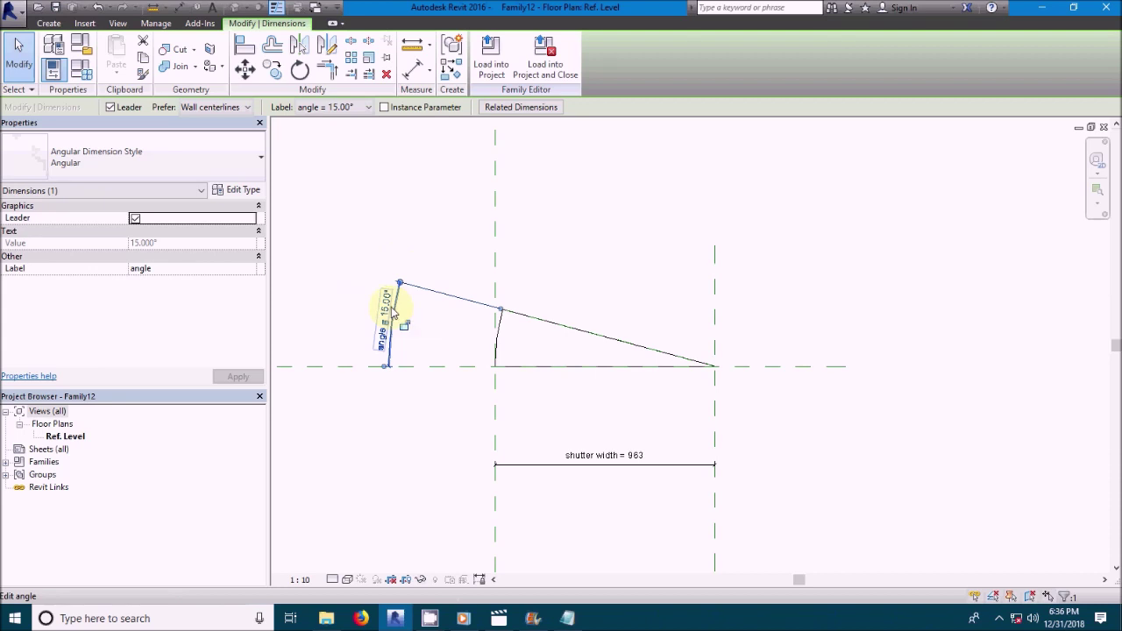
pyautogui.click(375, 306)
pyautogui.click(383, 307)
pyautogui.click(391, 298)
pyautogui.write('45')
pyautogui.press('Return')
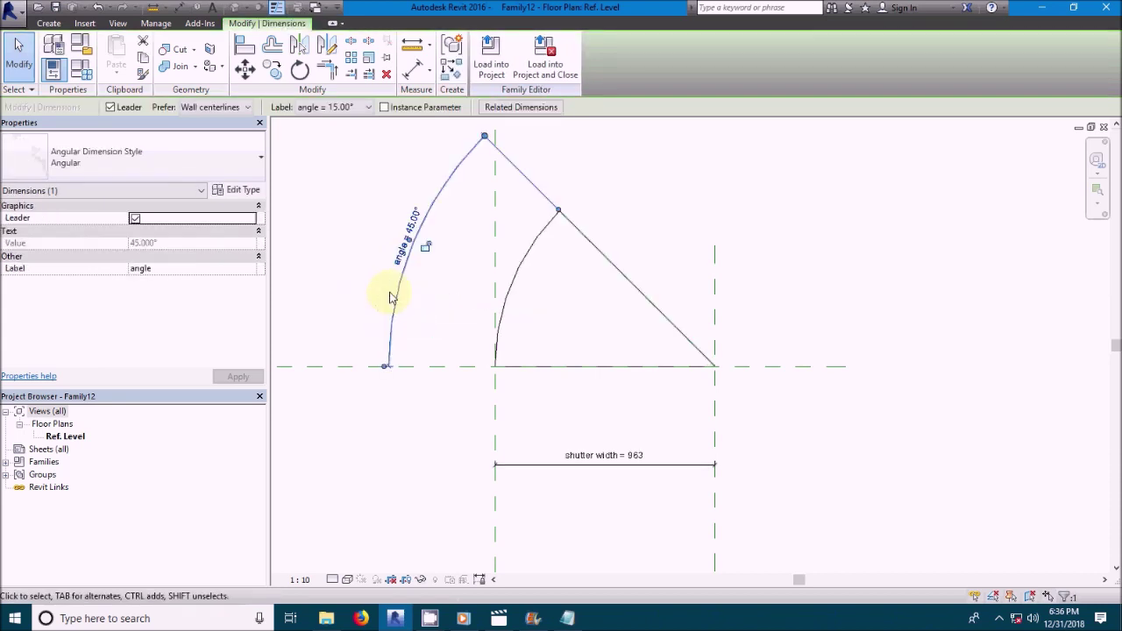
# Set the shutter width dimension to 1000
pyautogui.click(644, 462)
pyautogui.click(638, 457)
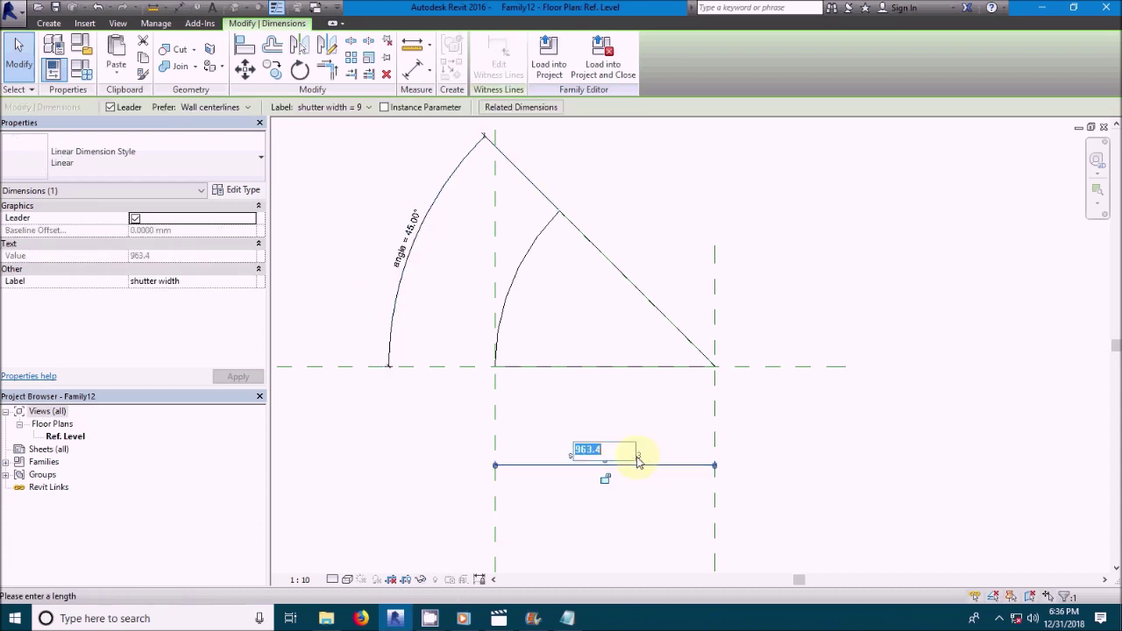
pyautogui.write('100')
pyautogui.press('Return')
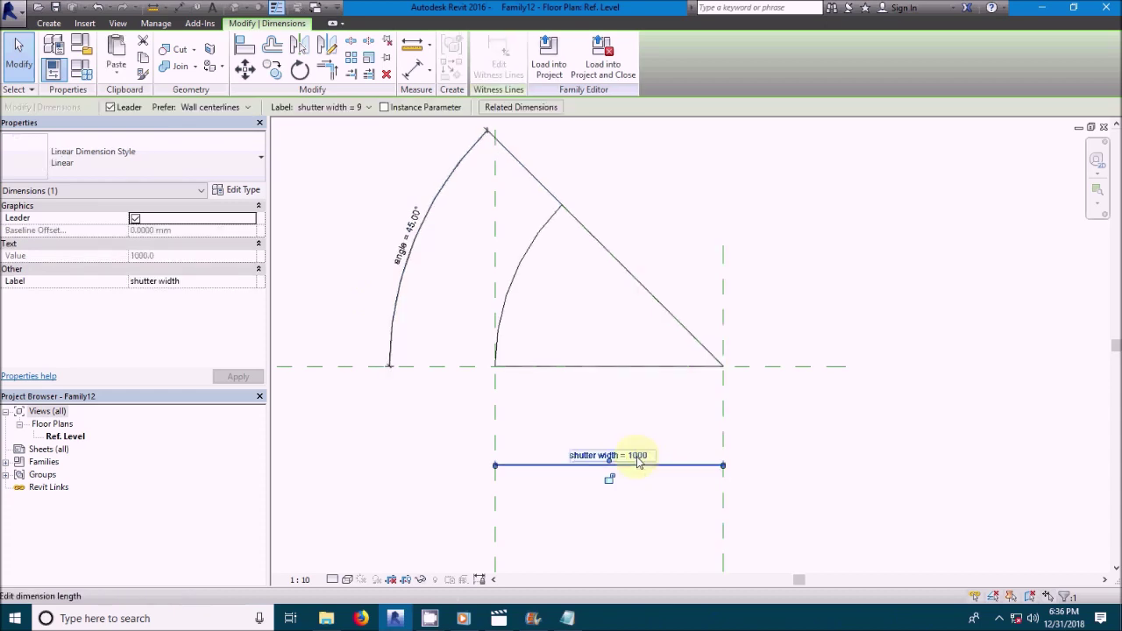
pyautogui.press('Escape')
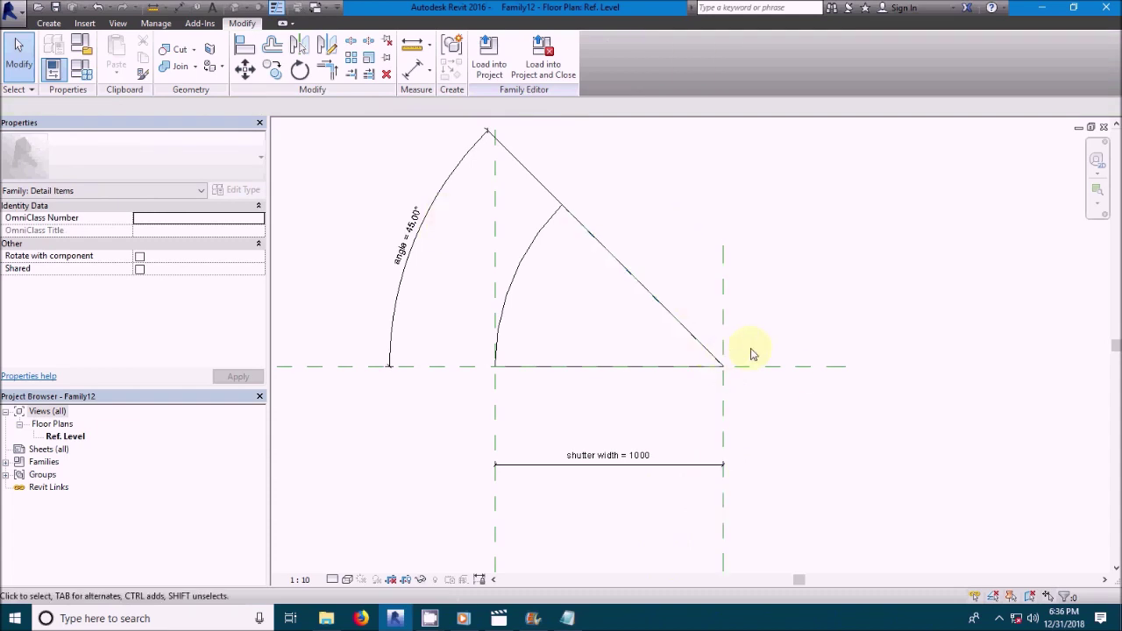
# Save As a family named '2d swing' inside Desktop > sample
pyautogui.click(18, 12)
pyautogui.moveTo(50, 173)
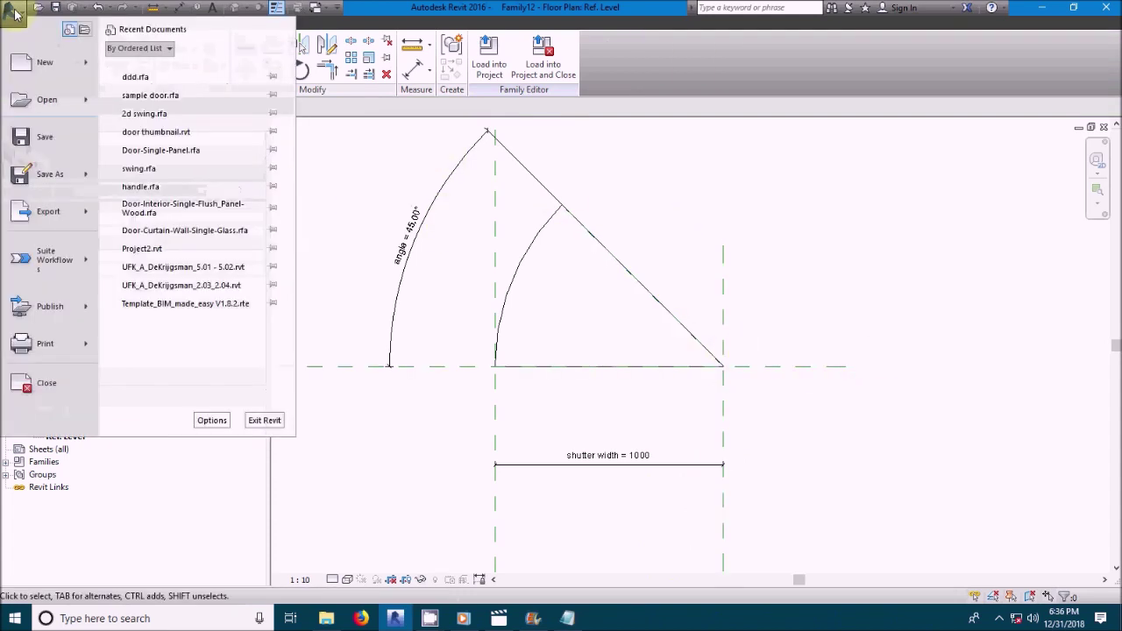
pyautogui.click(180, 121)
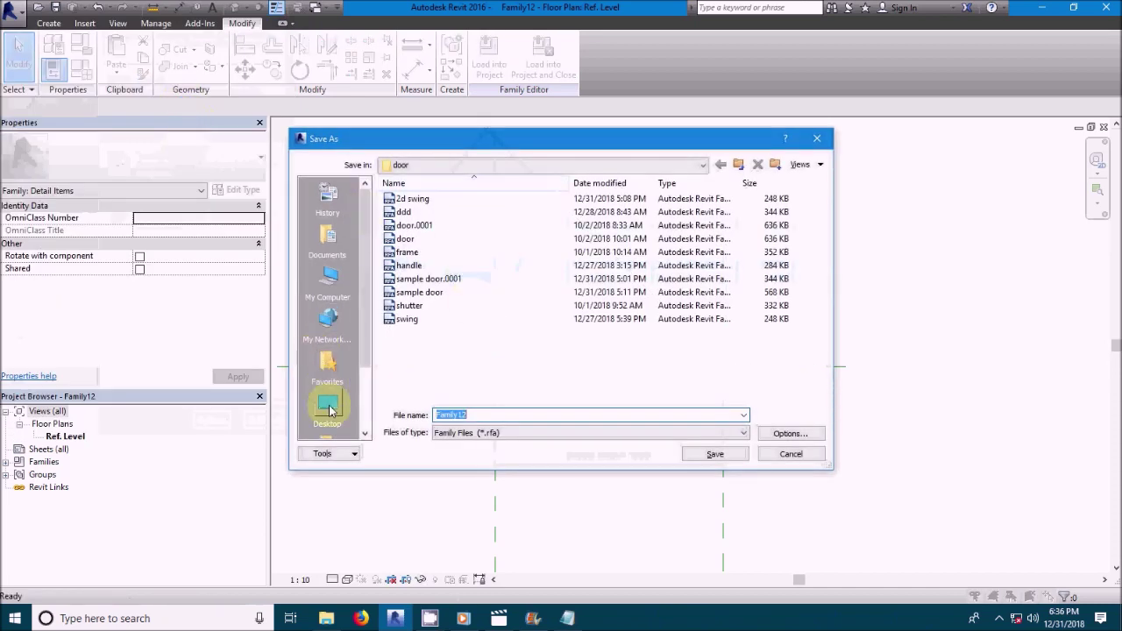
pyautogui.click(327, 408)
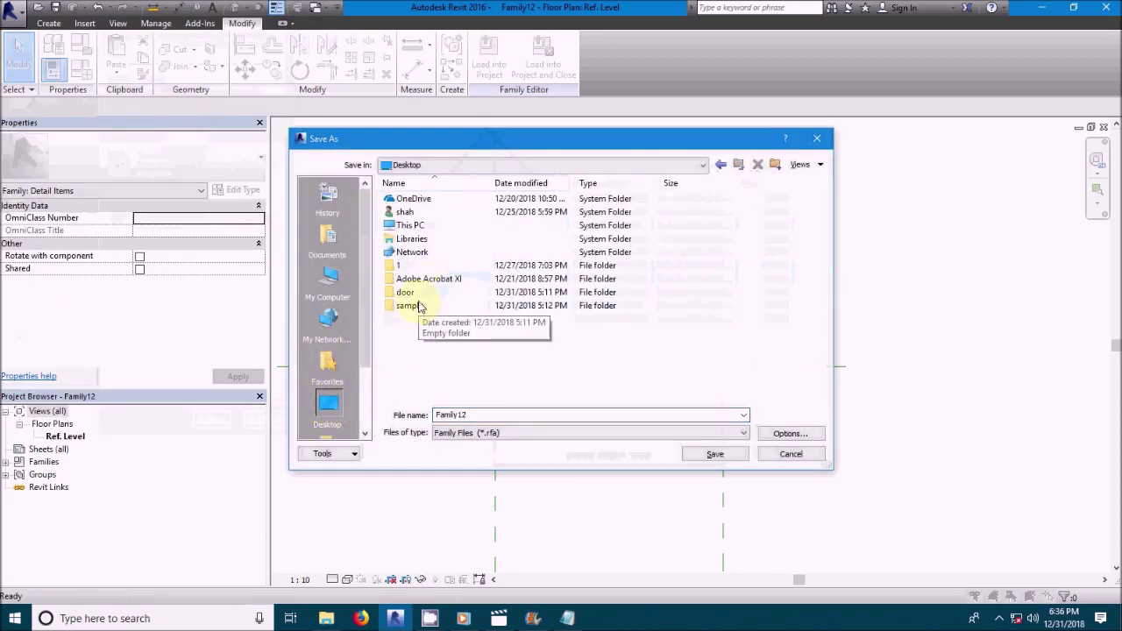
pyautogui.doubleClick(408, 305)
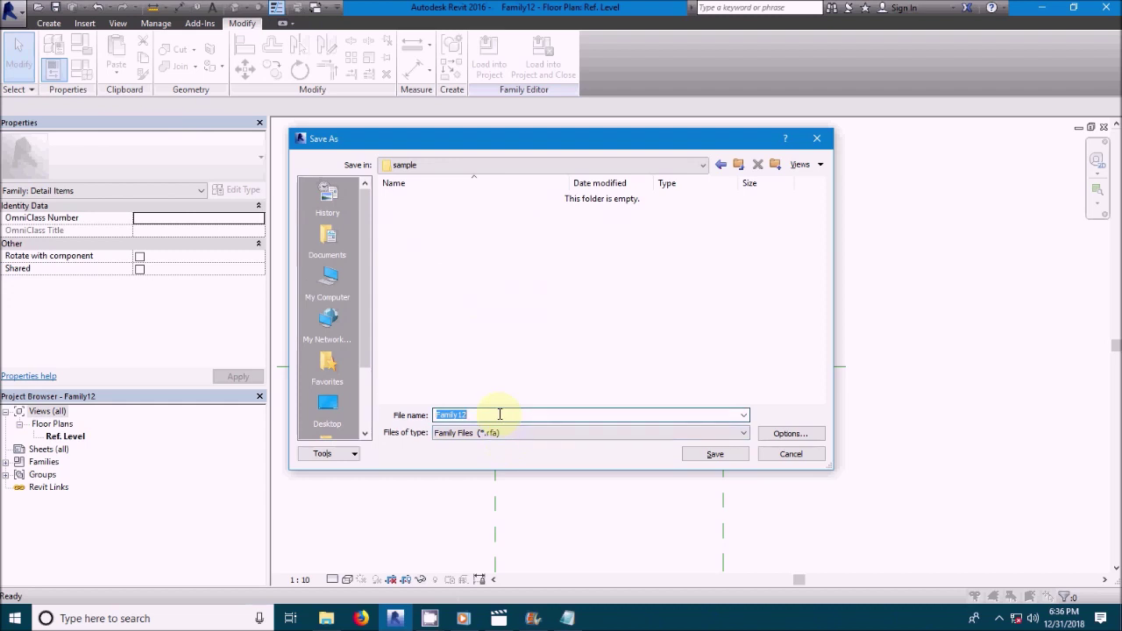
pyautogui.write('2d swing')
pyautogui.press('Return')
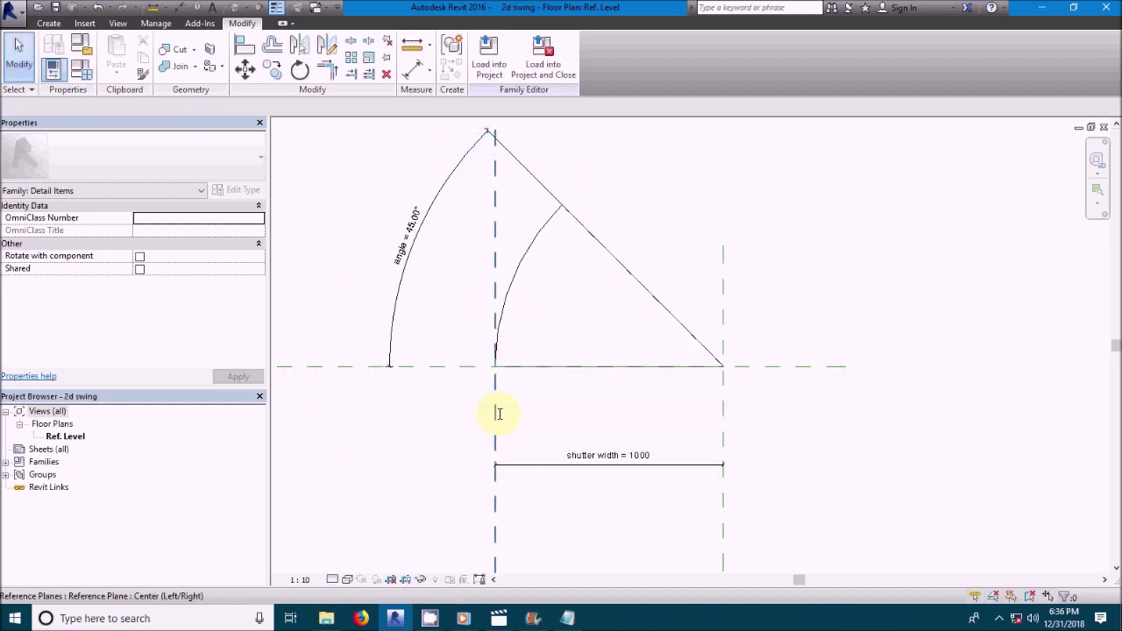
# Load the 2d swing into the sample door and place it at the door opening
pyautogui.click(488, 54)
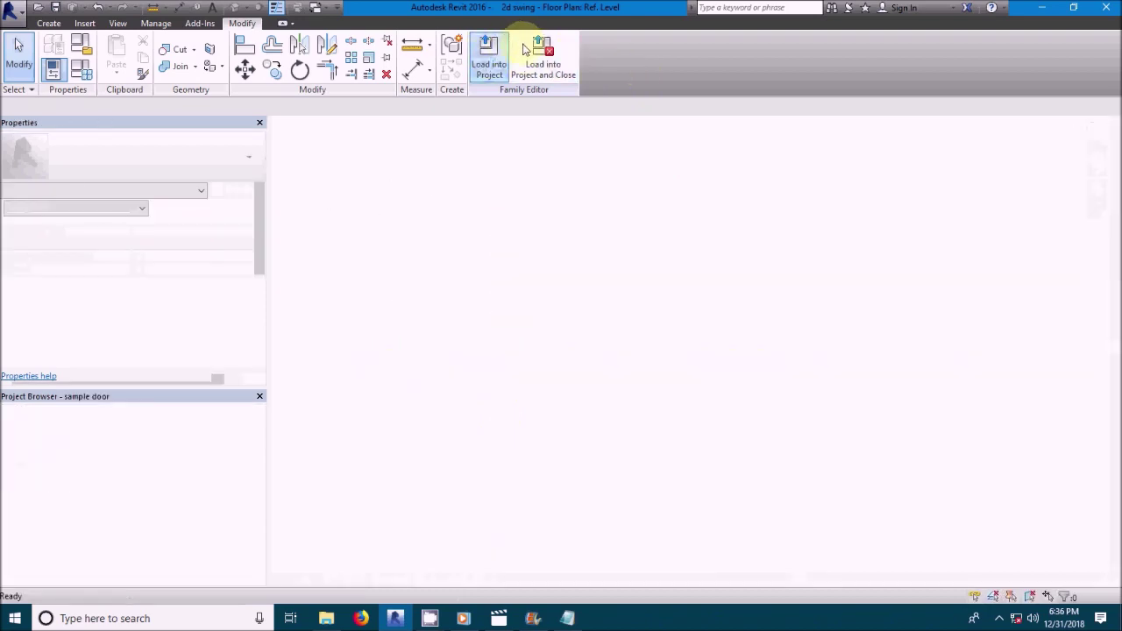
pyautogui.click(571, 313)
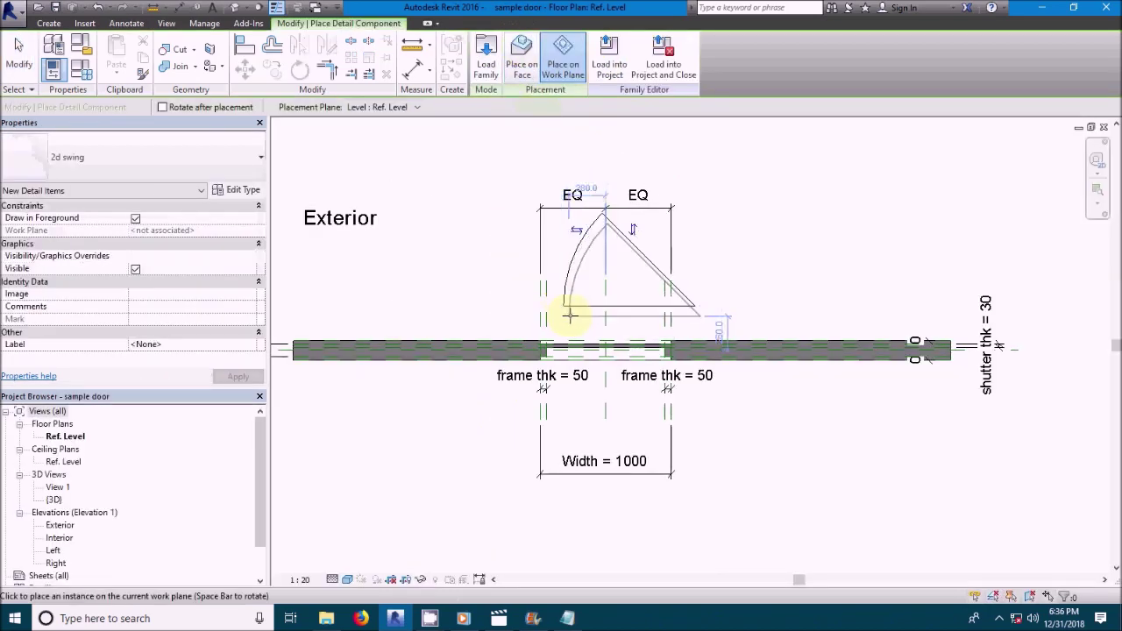
pyautogui.press('Escape')
pyautogui.click(573, 311)
pyautogui.scroll(3, 573, 309)
pyautogui.scroll(2, 573, 308)
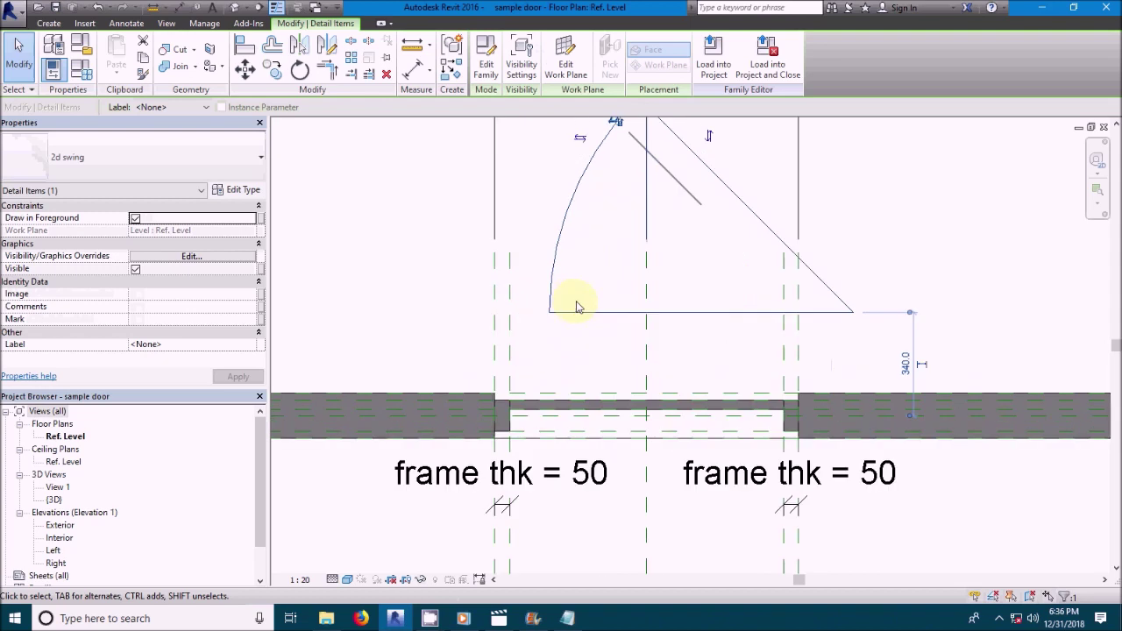
pyautogui.press('Escape')
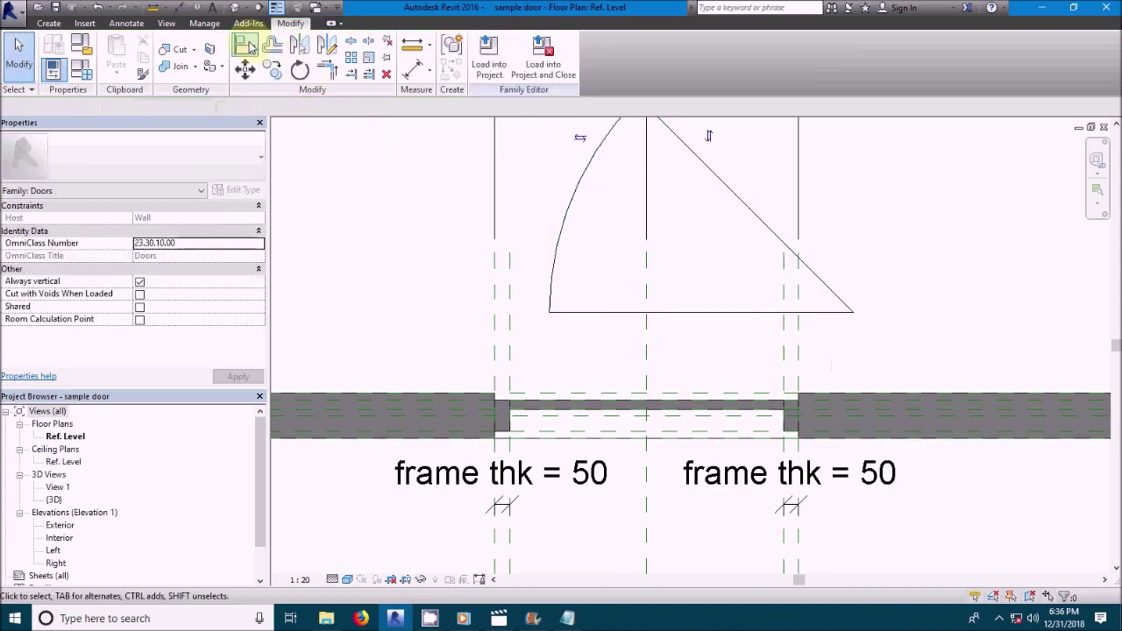
# Align the swing's bottom edge to the wall face and its arc end to the frame-edge plane
pyautogui.click(248, 44)
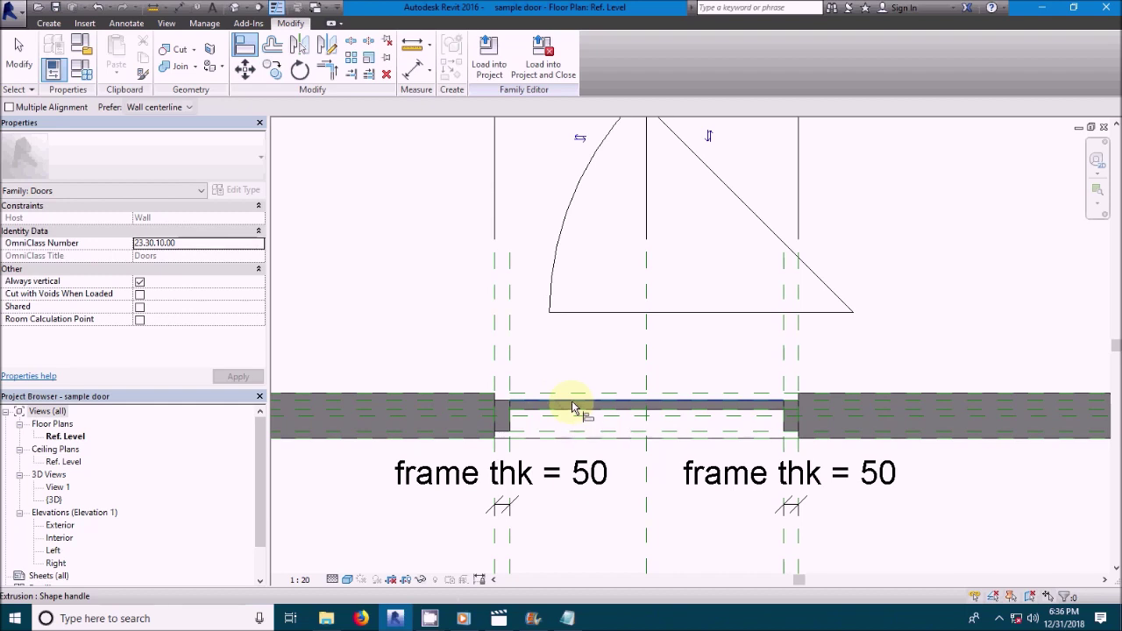
pyautogui.click(488, 406)
pyautogui.click(610, 311)
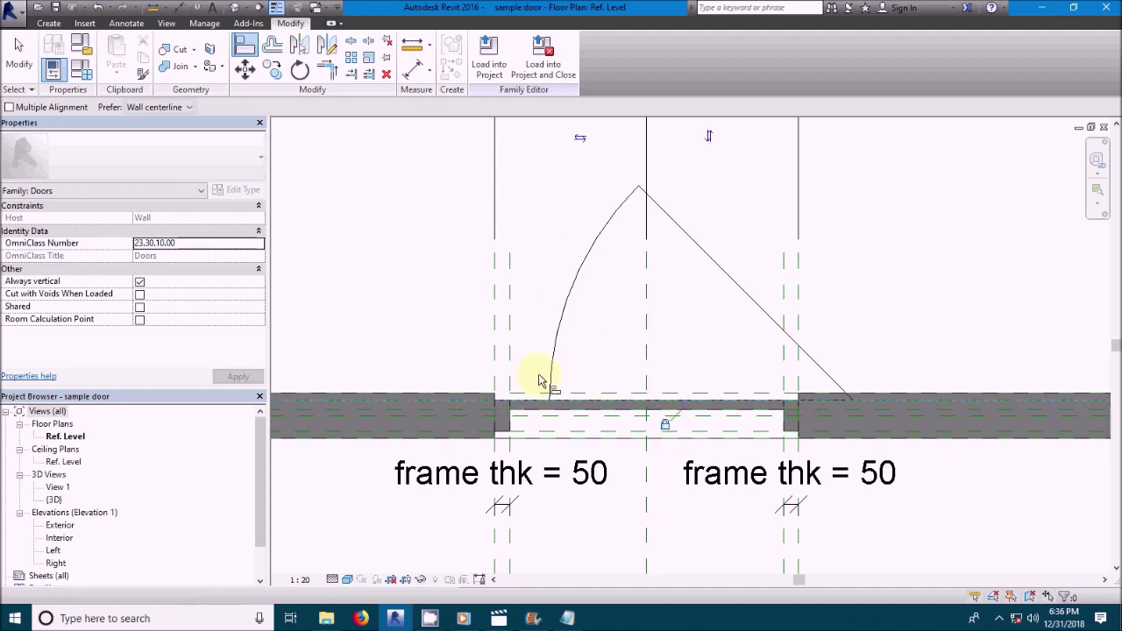
pyautogui.click(515, 358)
pyautogui.click(546, 401)
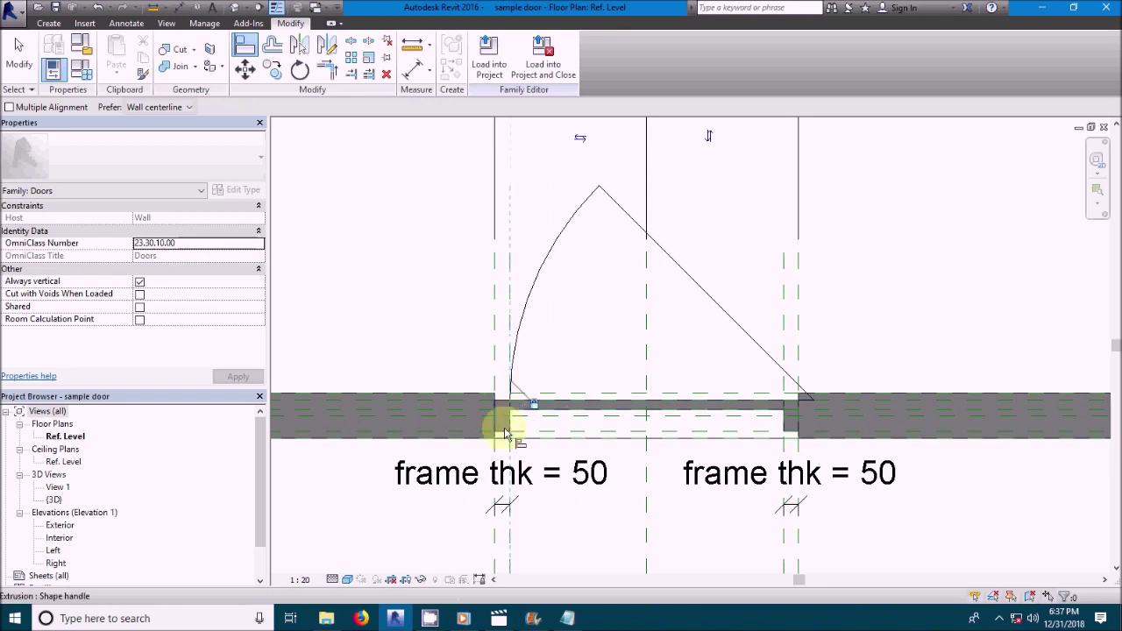
pyautogui.press('Escape')
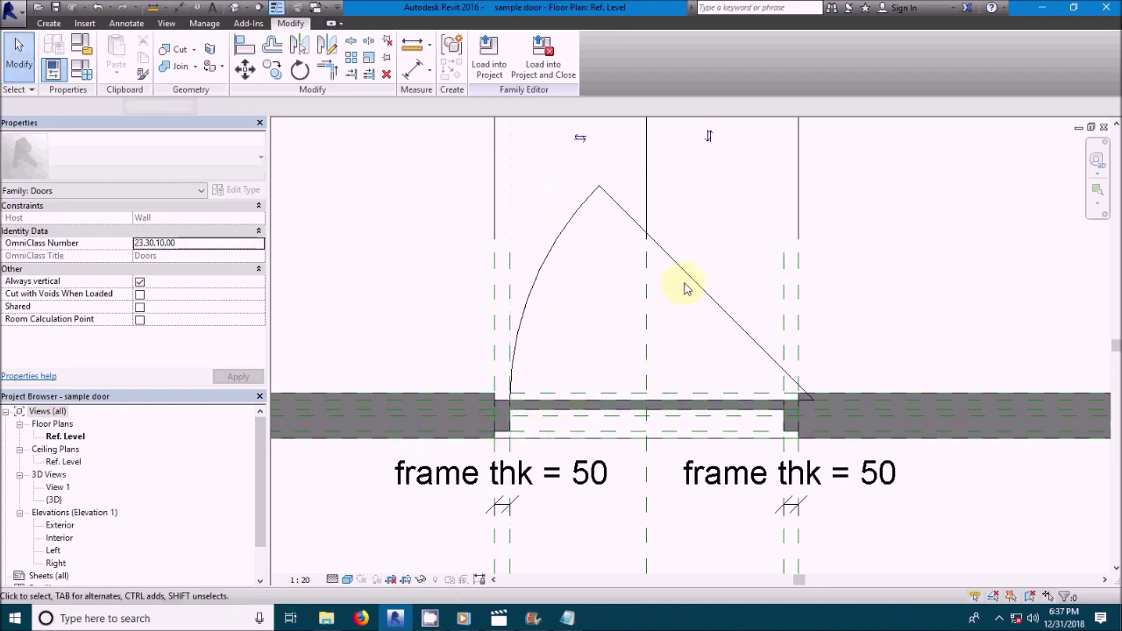
# Check the door swing and the placed 2d swing item, then open Family Types
pyautogui.click(688, 287)
pyautogui.scroll(-2, 529, 364)
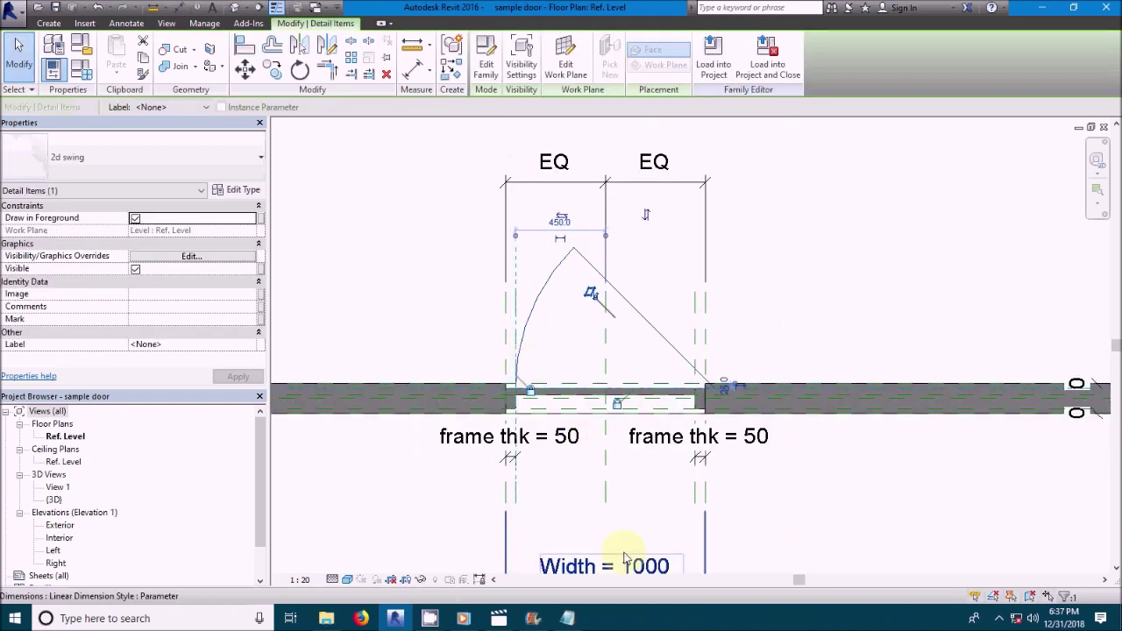
pyautogui.press('Escape')
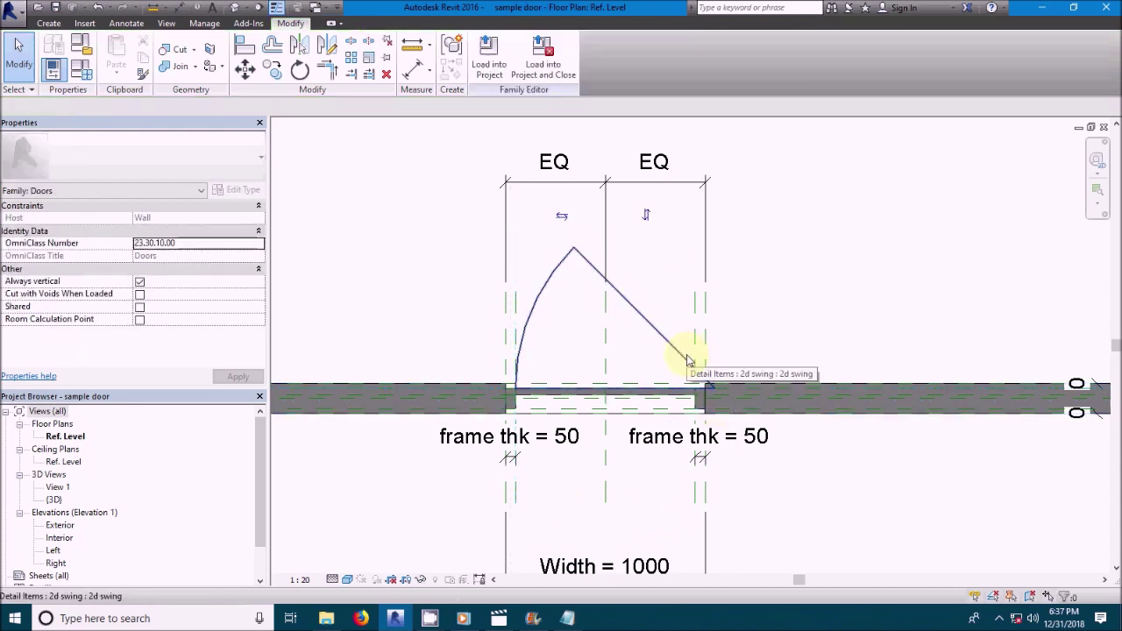
pyautogui.click(688, 360)
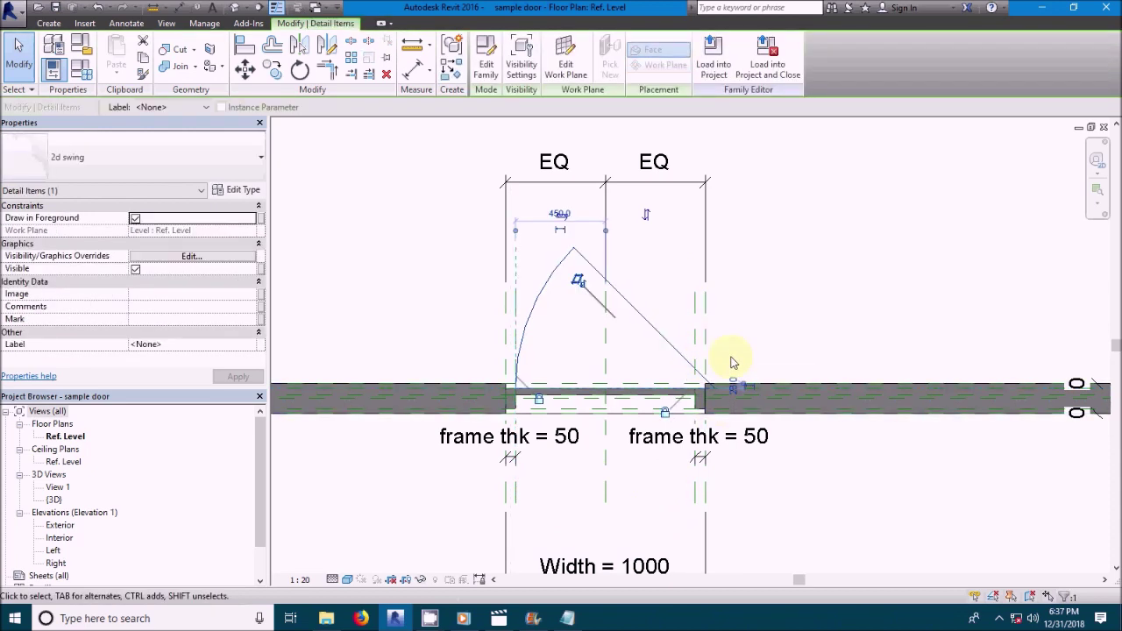
pyautogui.press('Escape')
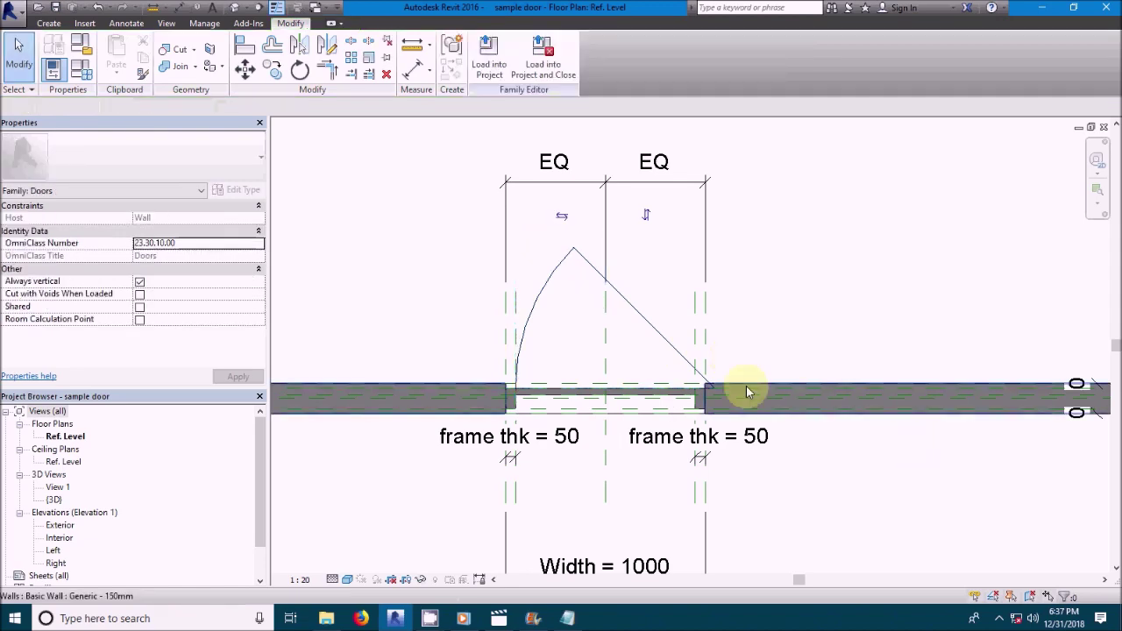
pyautogui.click(82, 70)
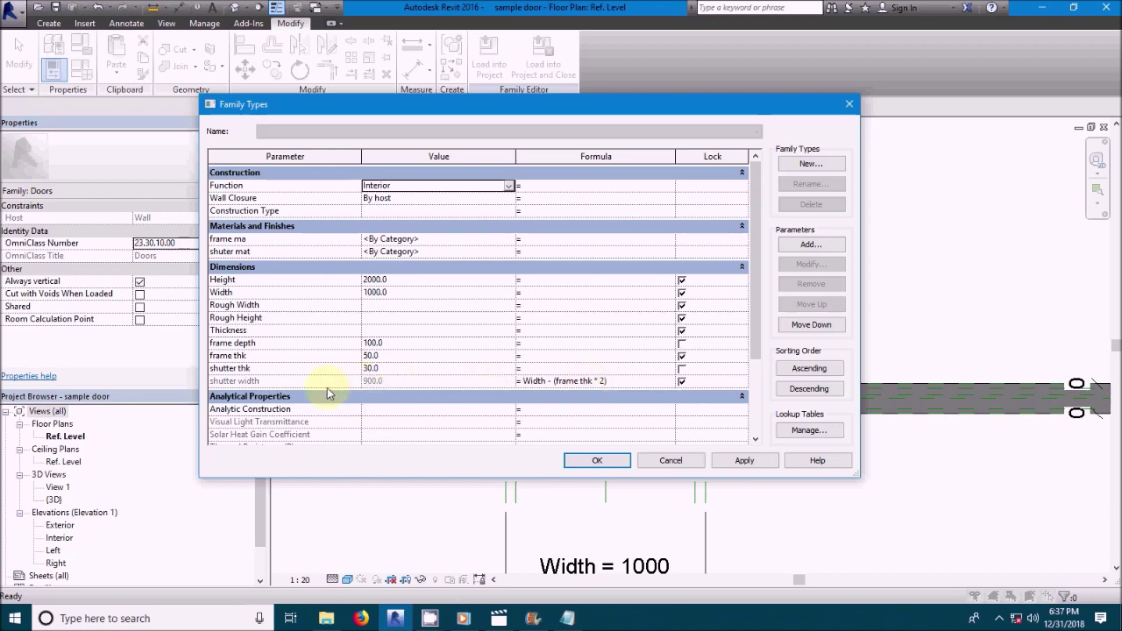
# Associate the 2d swing's shutter width with the door's 'shutter width' parameter so it reads 900
pyautogui.press('Return')
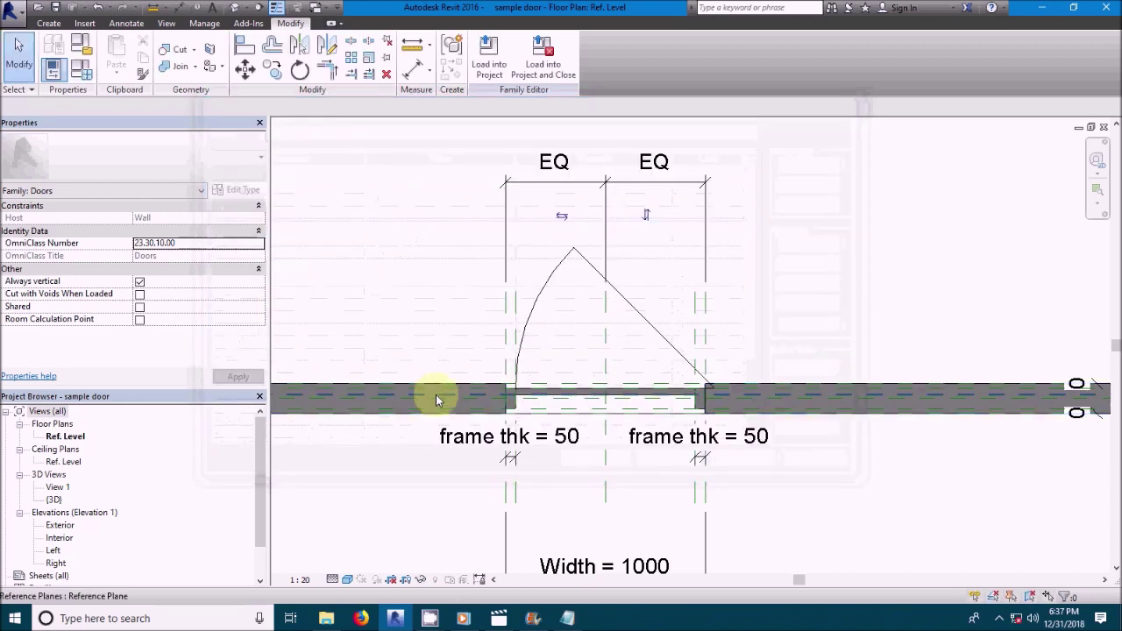
pyautogui.click(517, 368)
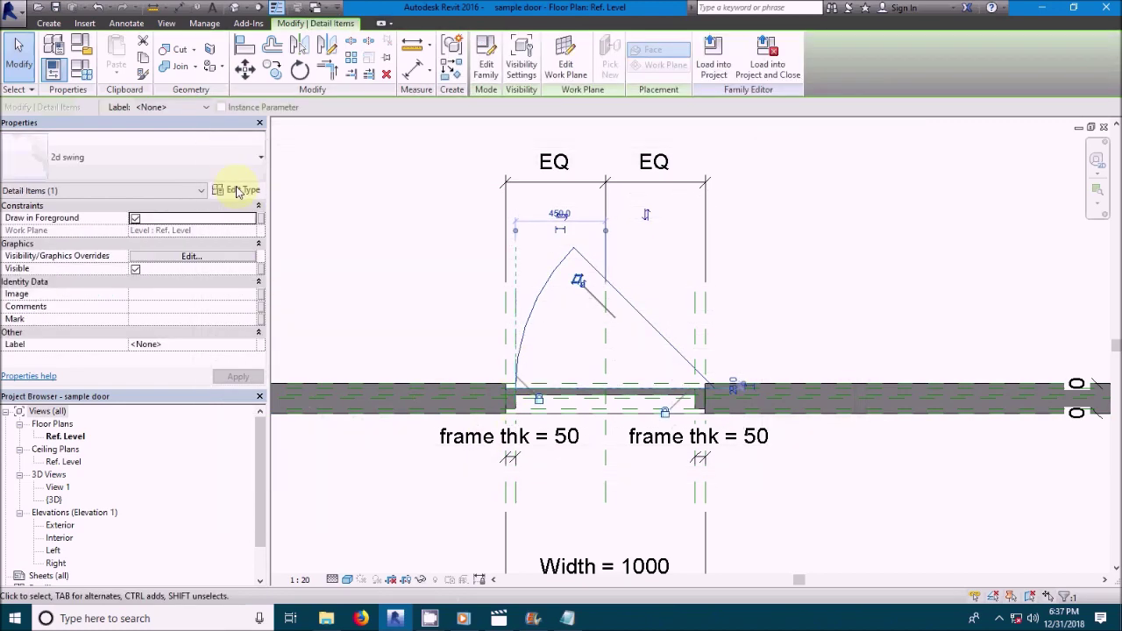
pyautogui.click(236, 189)
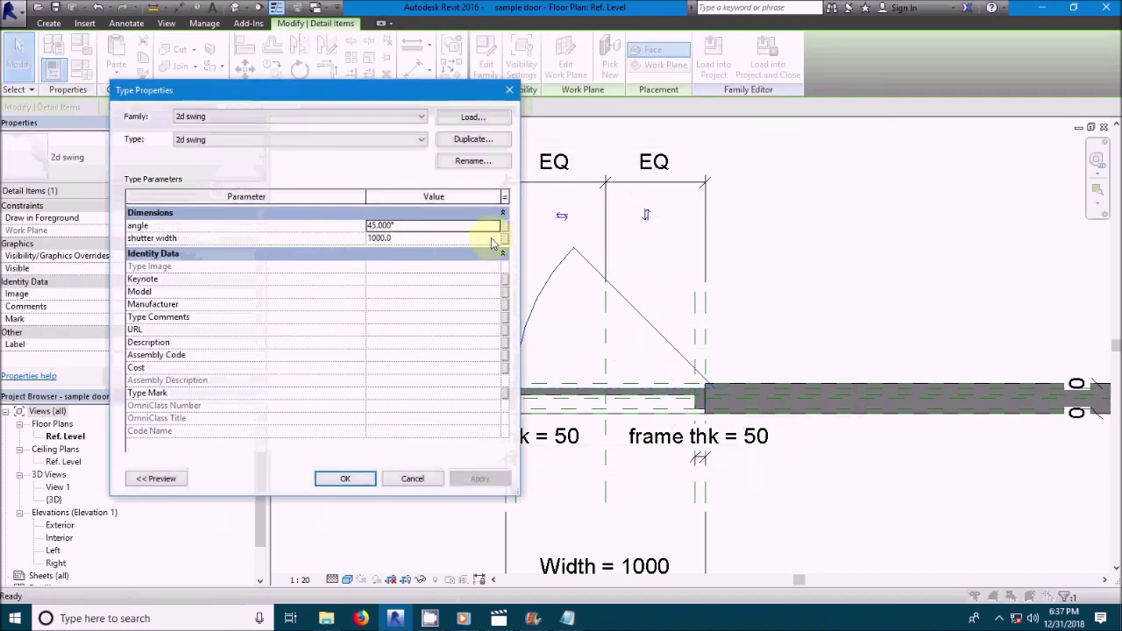
pyautogui.click(506, 239)
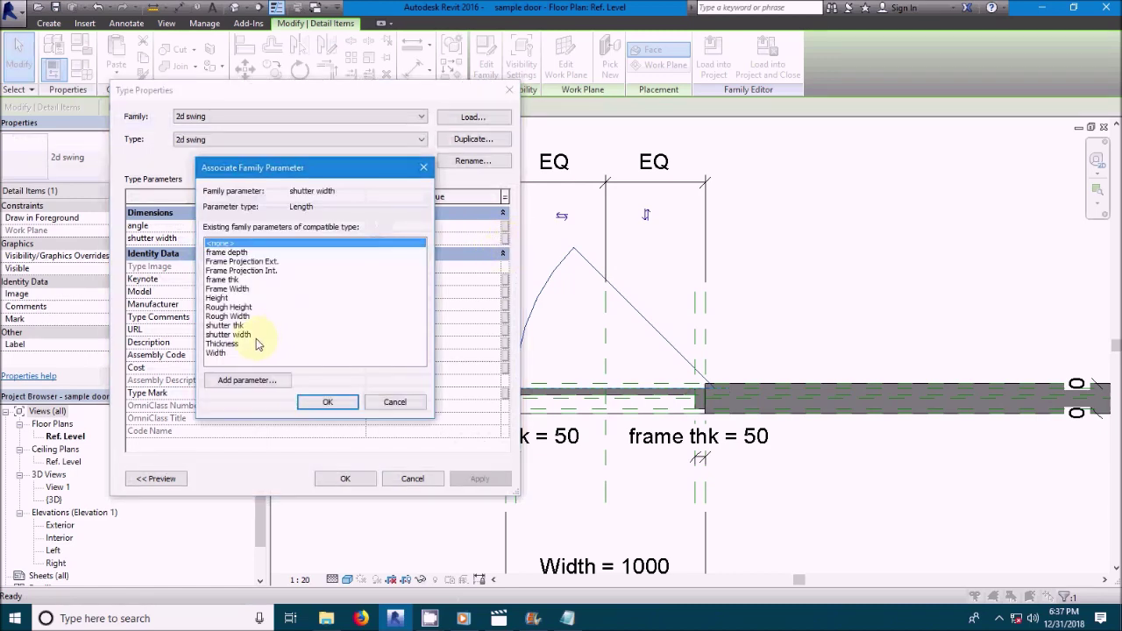
pyautogui.click(253, 335)
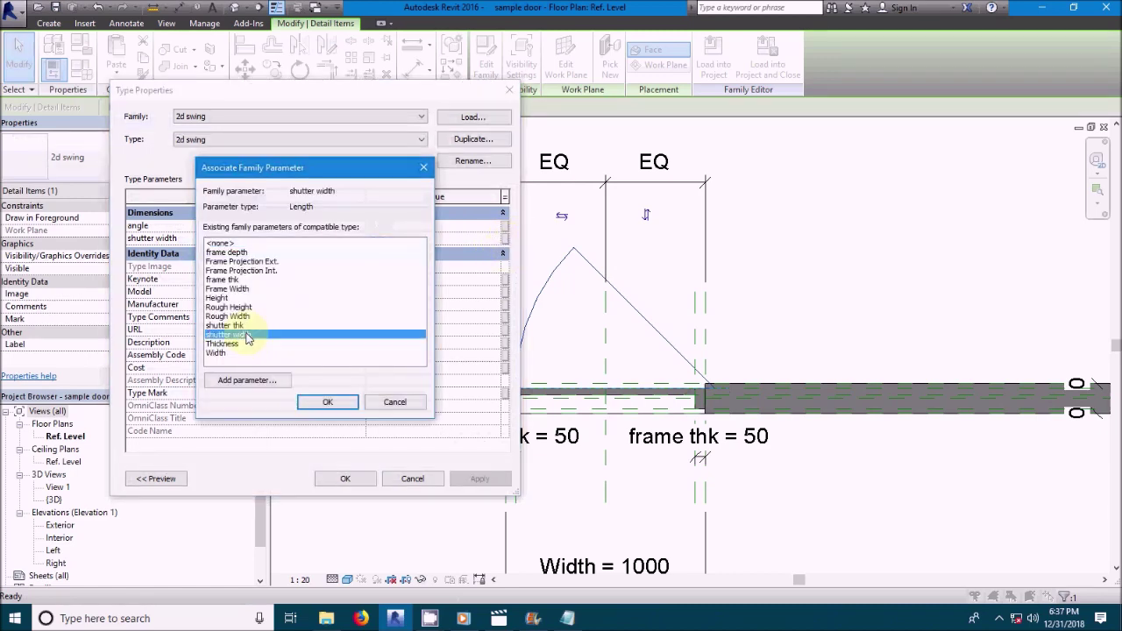
pyautogui.click(315, 403)
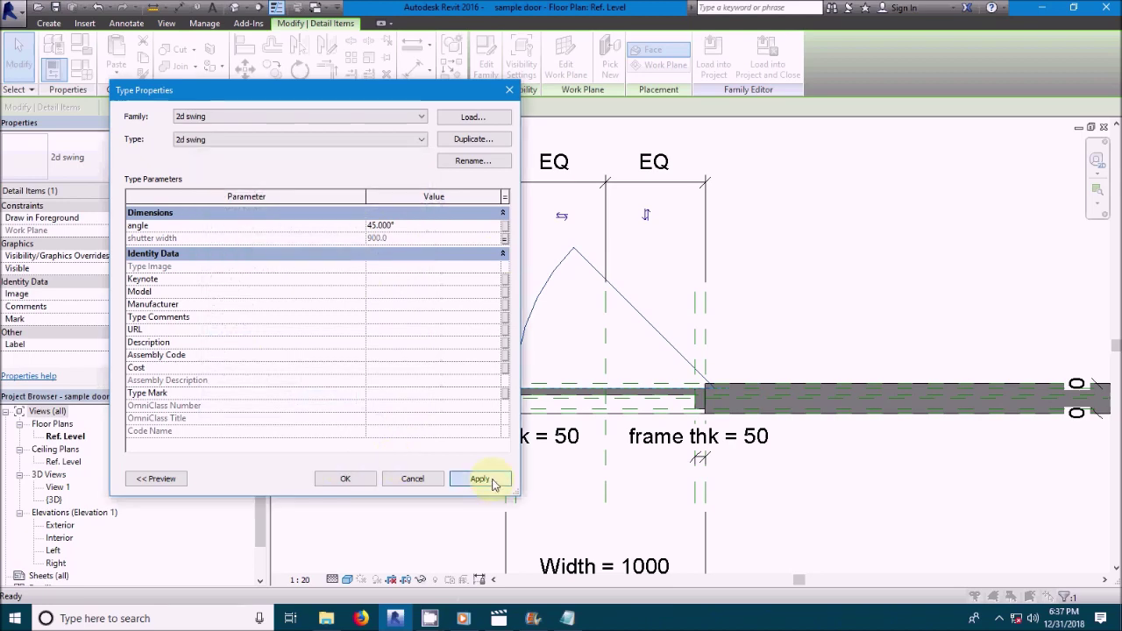
pyautogui.click(480, 478)
pyautogui.click(346, 479)
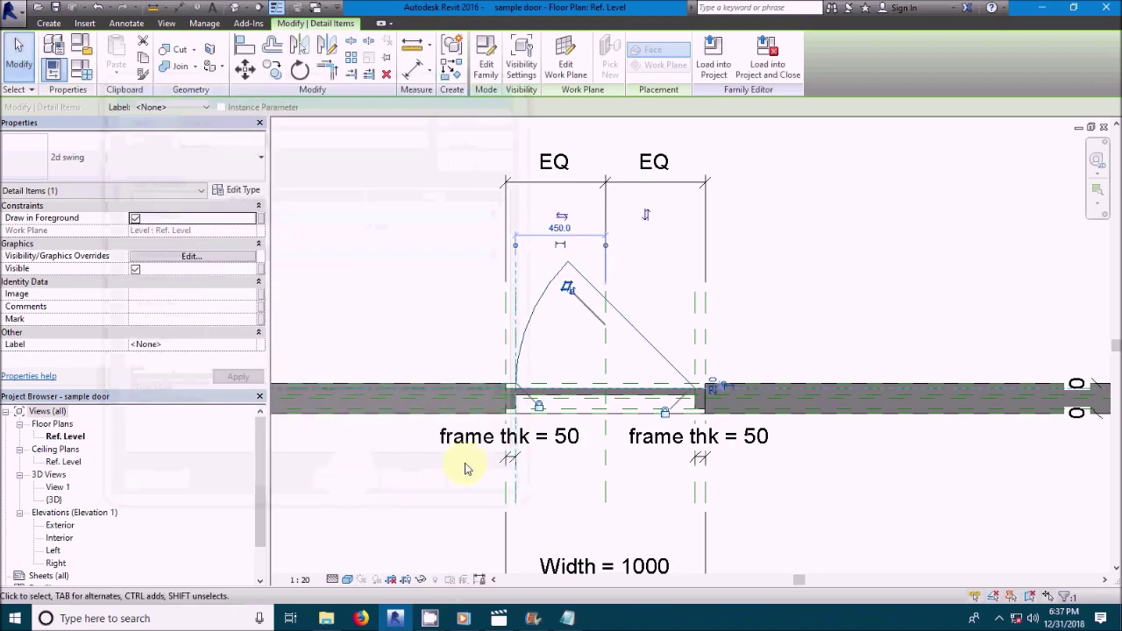
# Reselect the 2d swing detail item and bring up its type properties again
pyautogui.click(630, 325)
pyautogui.click(632, 324)
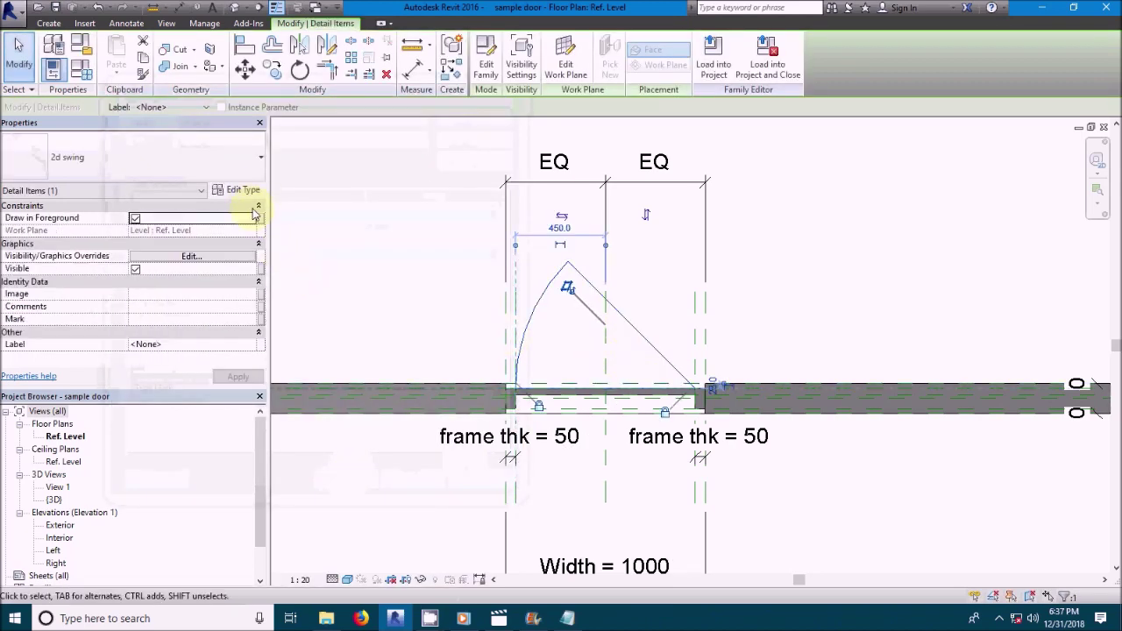
pyautogui.click(250, 193)
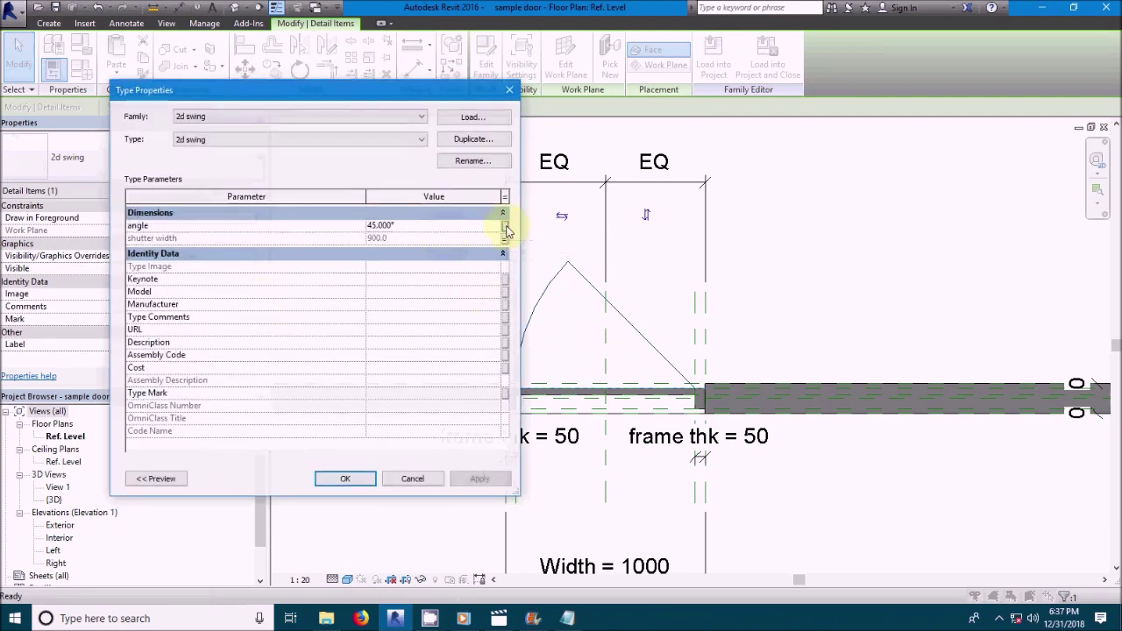
# Drive the swing's angle from a new door instance parameter 'swing angle' at 45°
pyautogui.click(505, 230)
pyautogui.click(248, 383)
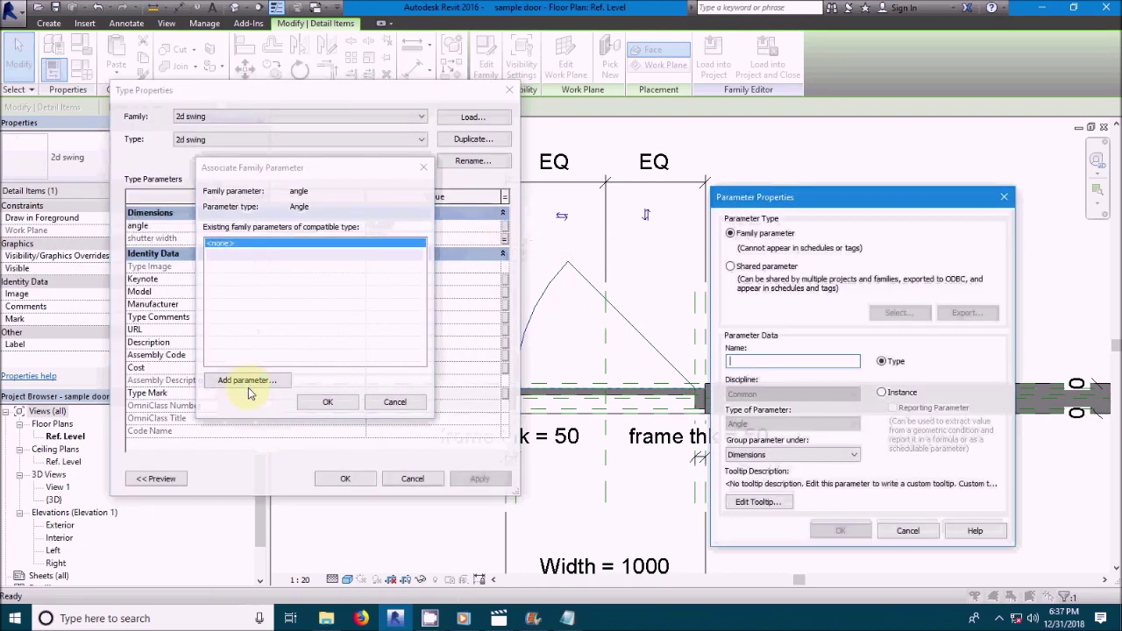
pyautogui.write('swing angle')
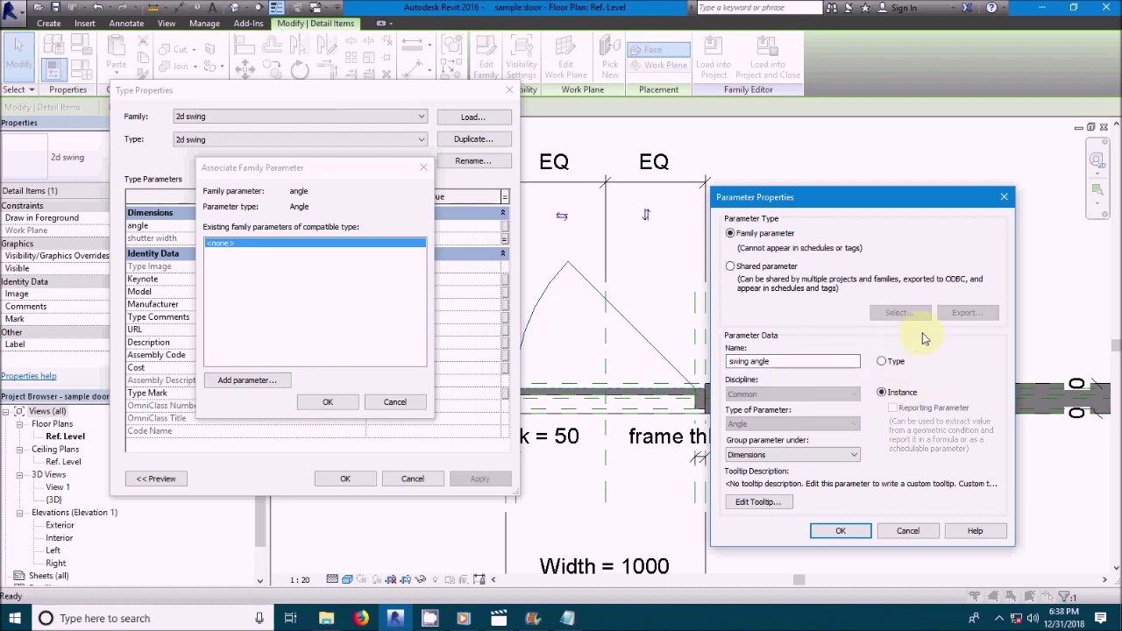
pyautogui.click(864, 532)
pyautogui.click(328, 404)
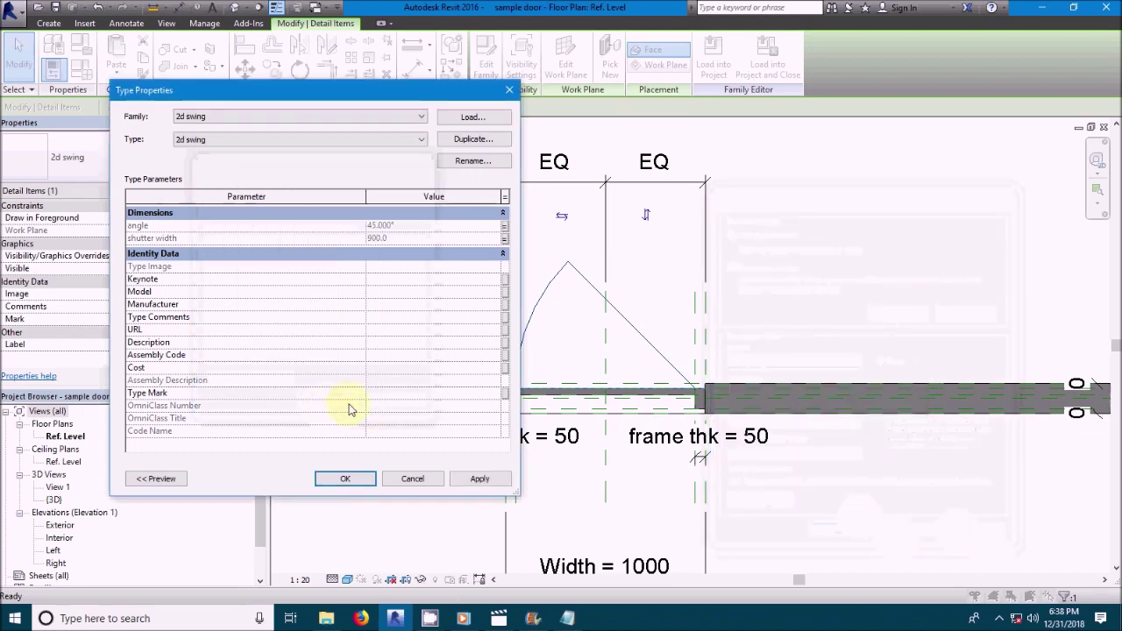
pyautogui.click(346, 478)
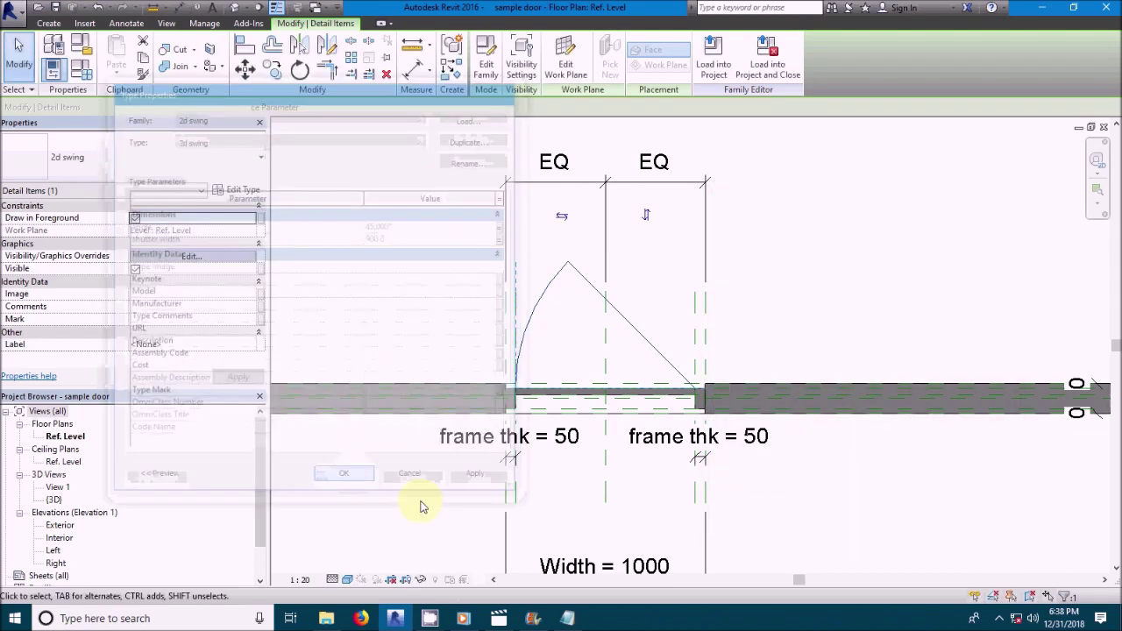
pyautogui.click(824, 519)
pyautogui.scroll(-1, 829, 520)
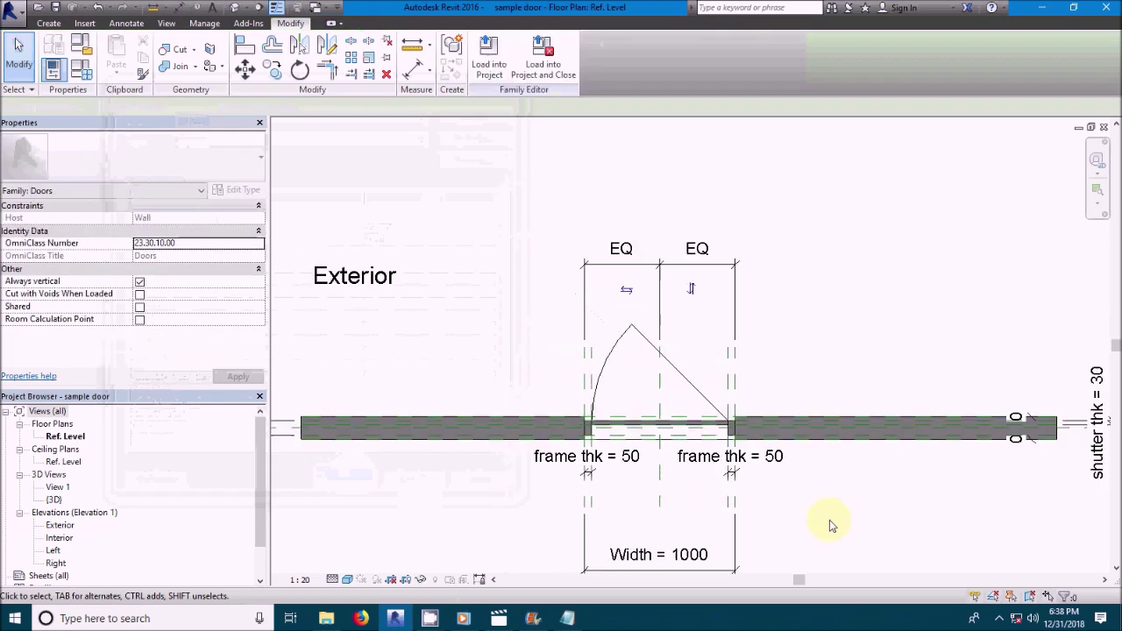
# Select and deselect the 2d swing twice to check it
pyautogui.click(720, 412)
pyautogui.press('Escape')
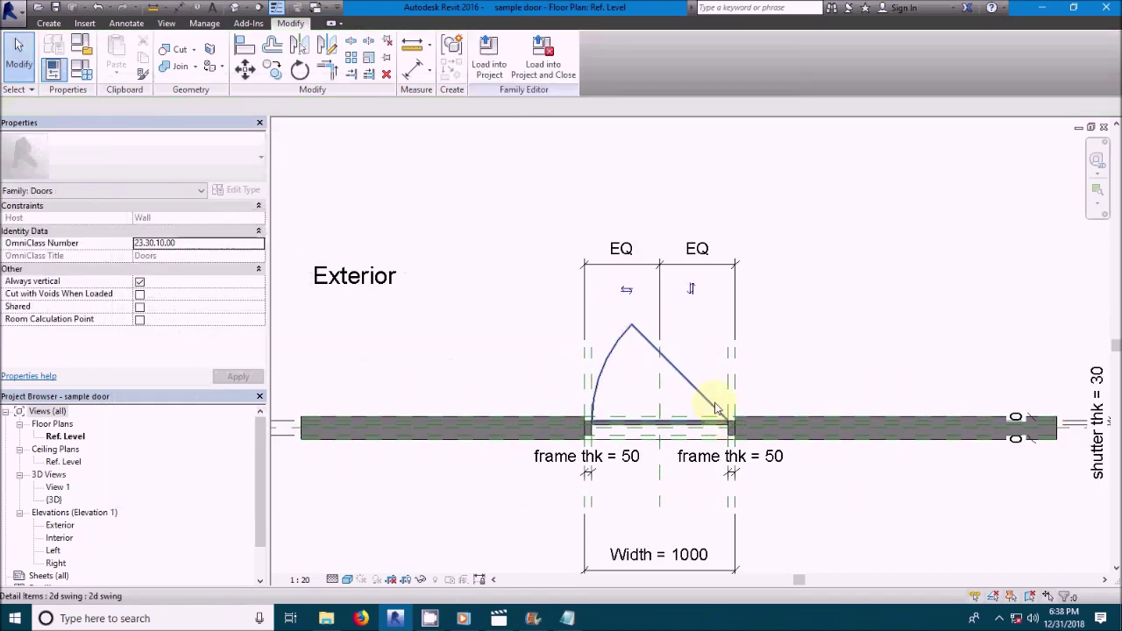
pyautogui.click(715, 408)
pyautogui.press('Escape')
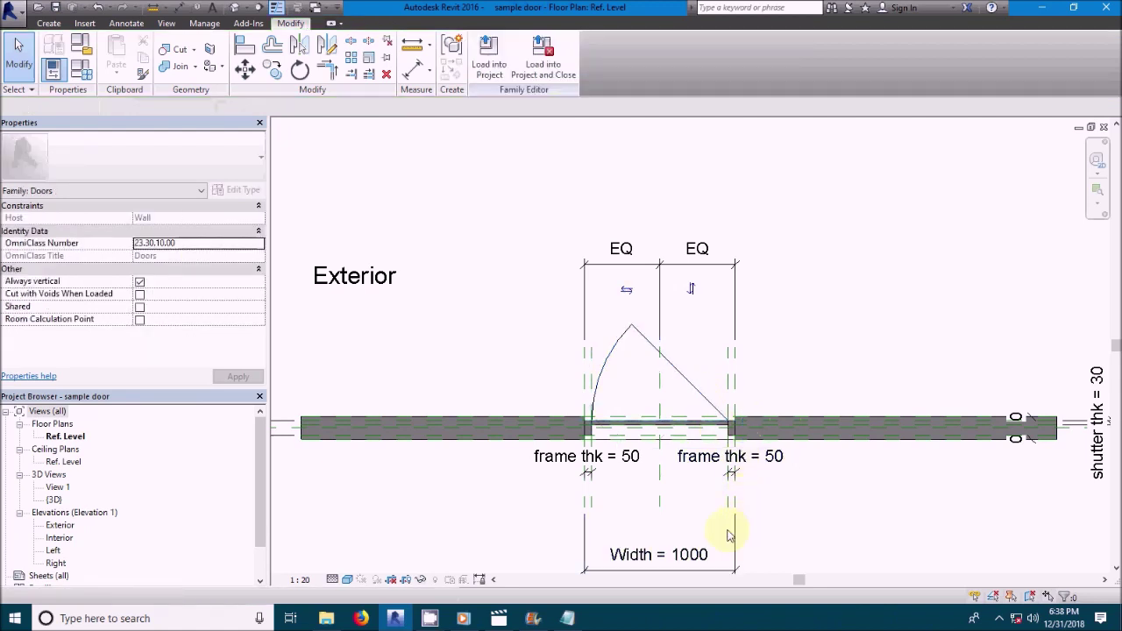
# Set the door Width dimension to 1500 and bring up the Family Types dialog
pyautogui.click(693, 554)
pyautogui.click(683, 561)
pyautogui.write('1500')
pyautogui.press('Return')
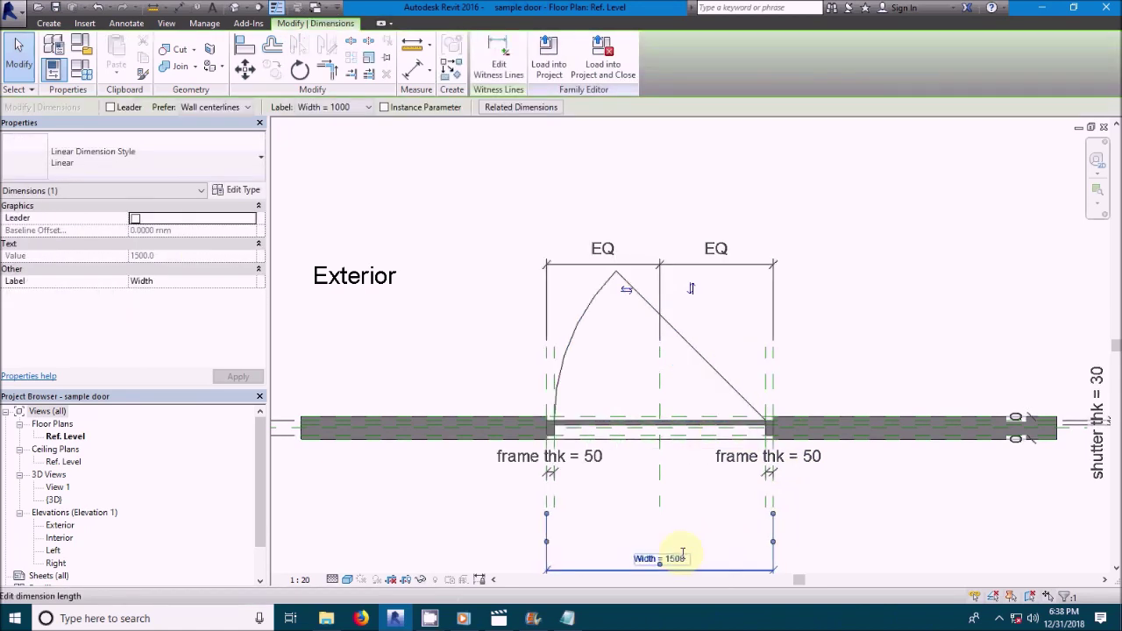
pyautogui.click(739, 245)
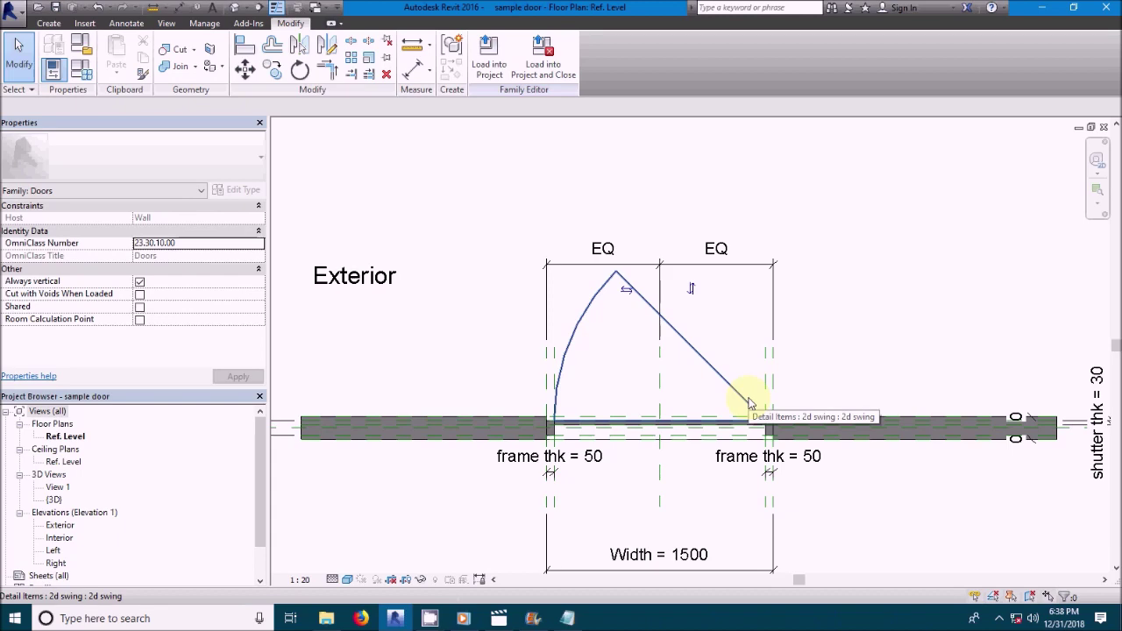
pyautogui.click(79, 69)
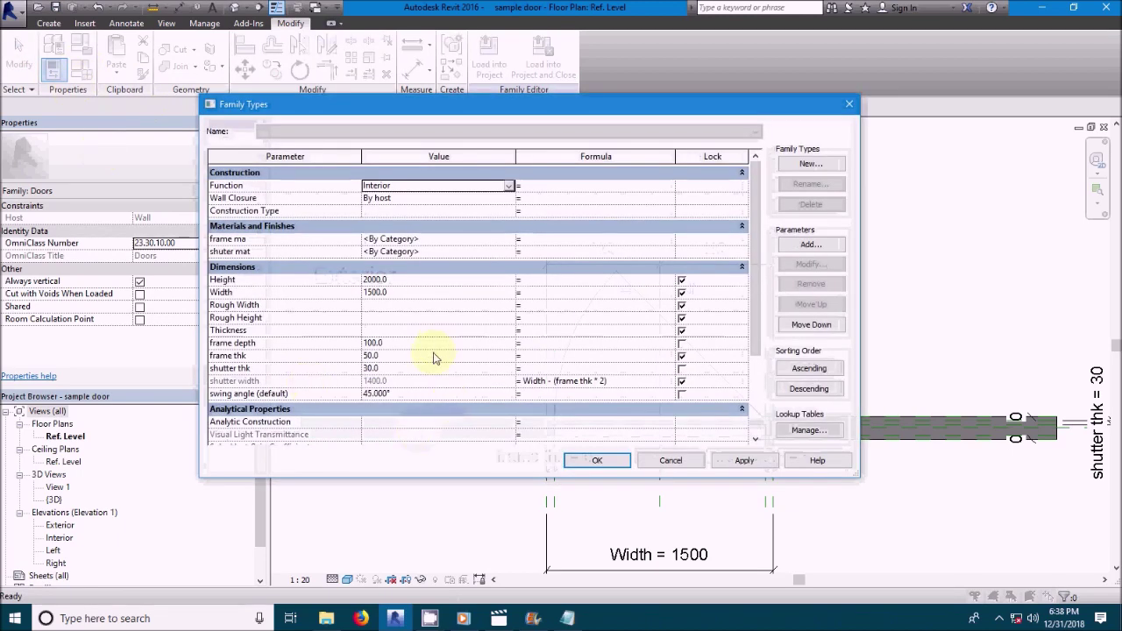
# Set the swing angle parameter to 15° and inspect the redrawn swing
pyautogui.click(431, 393)
pyautogui.write('15')
pyautogui.press('Tab')
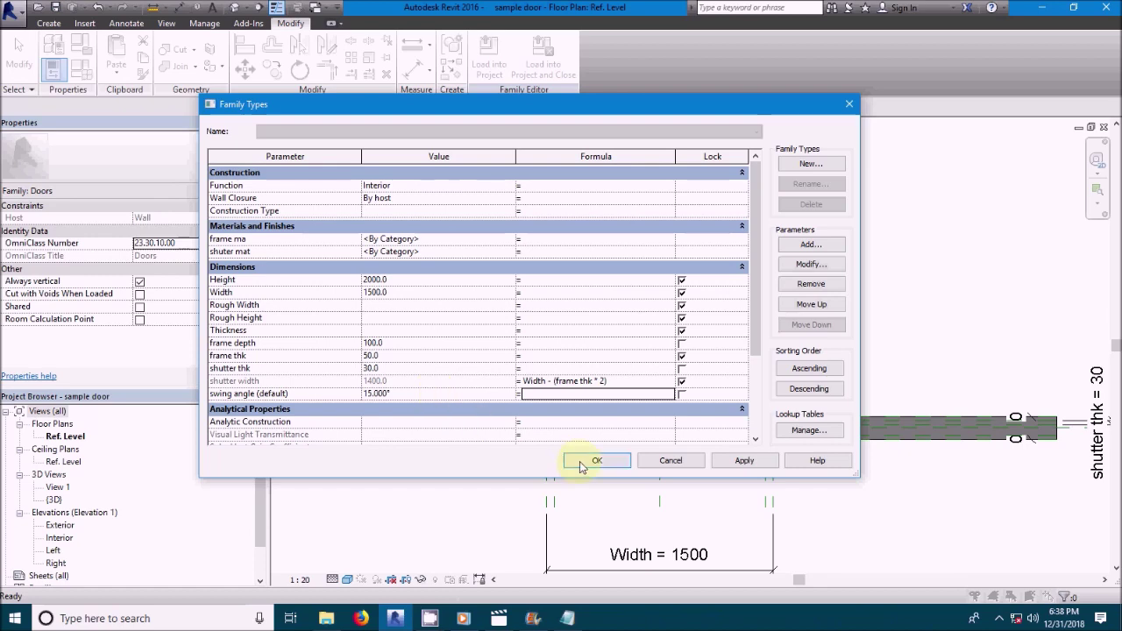
pyautogui.click(587, 462)
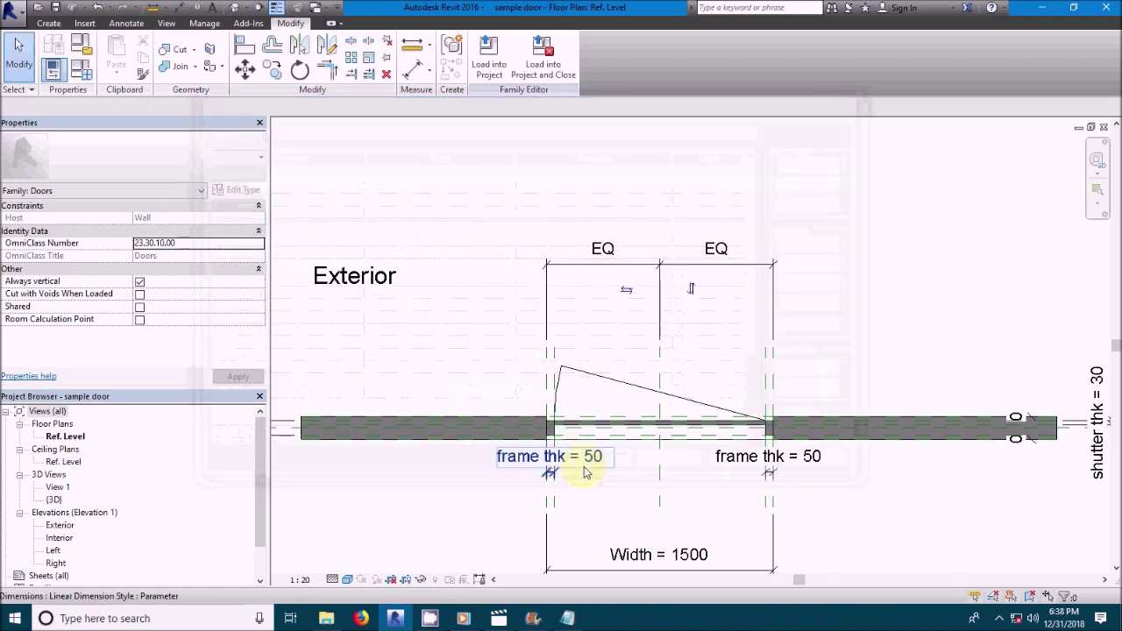
pyautogui.click(624, 391)
# Change the swing angle parameter to 30°, then reselect the 2d swing
pyautogui.click(80, 68)
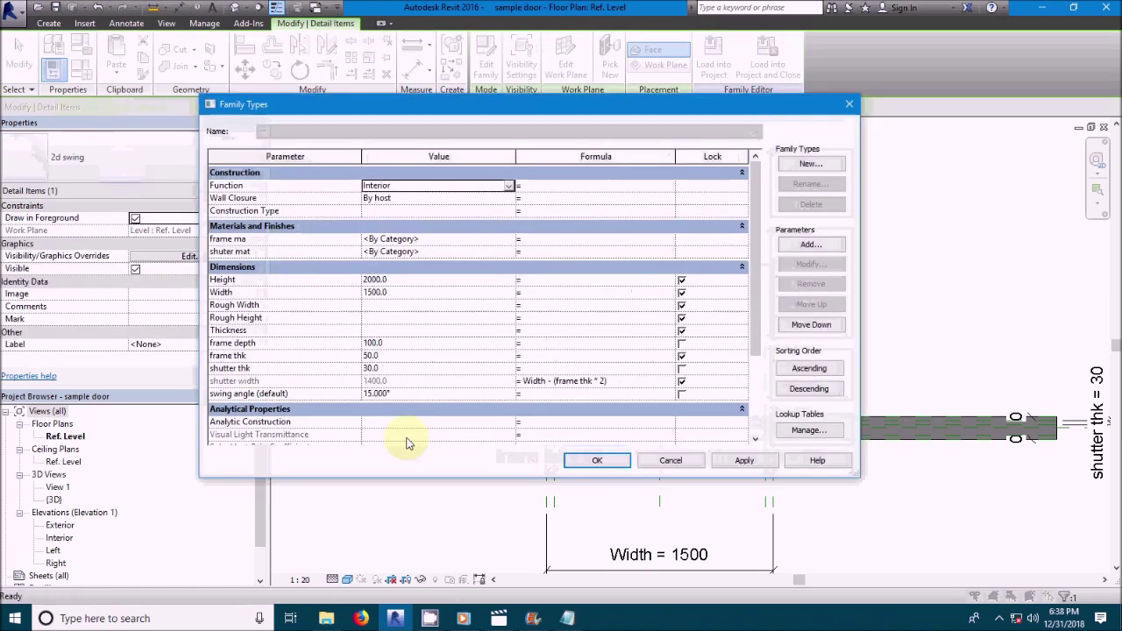
pyautogui.click(410, 393)
pyautogui.write('30')
pyautogui.press('Tab')
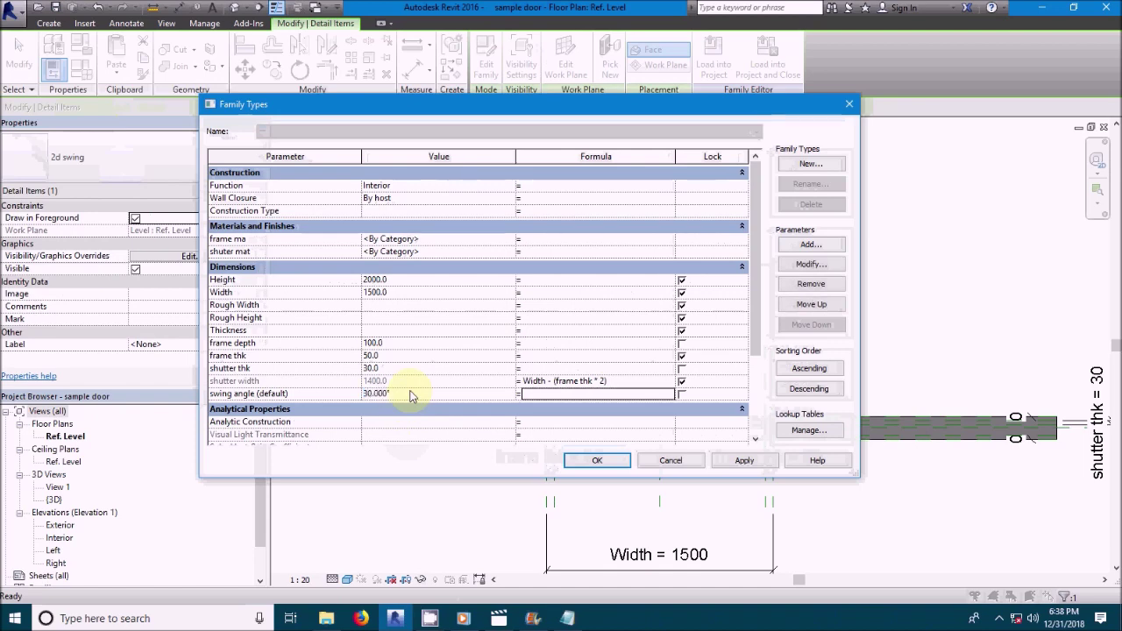
pyautogui.press('Return')
pyautogui.scroll(-1, 411, 396)
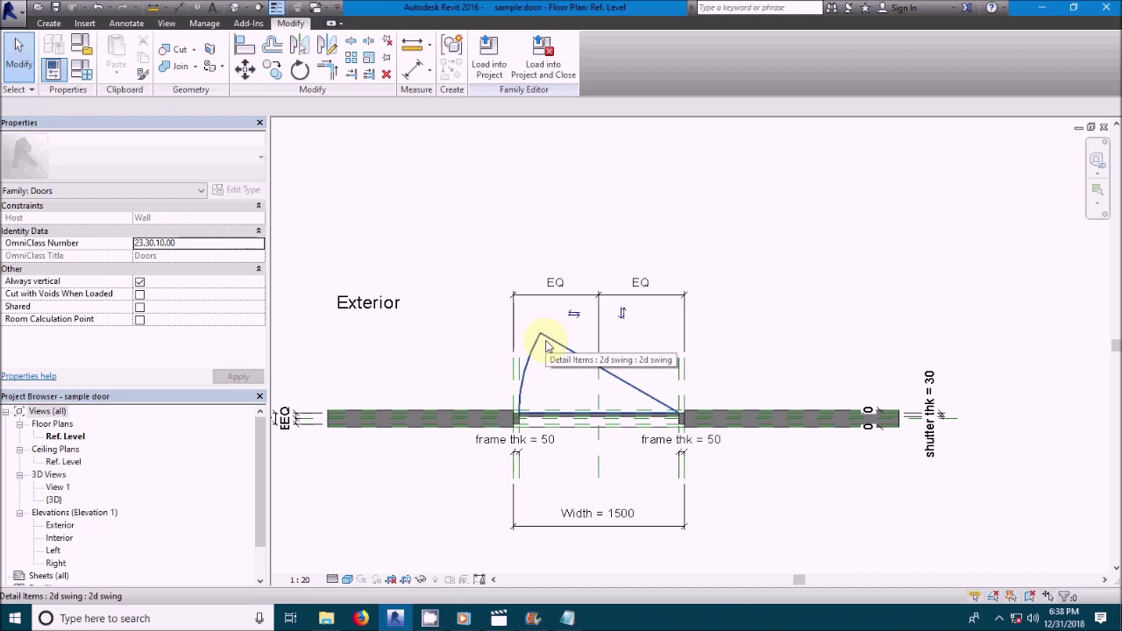
pyautogui.click(545, 346)
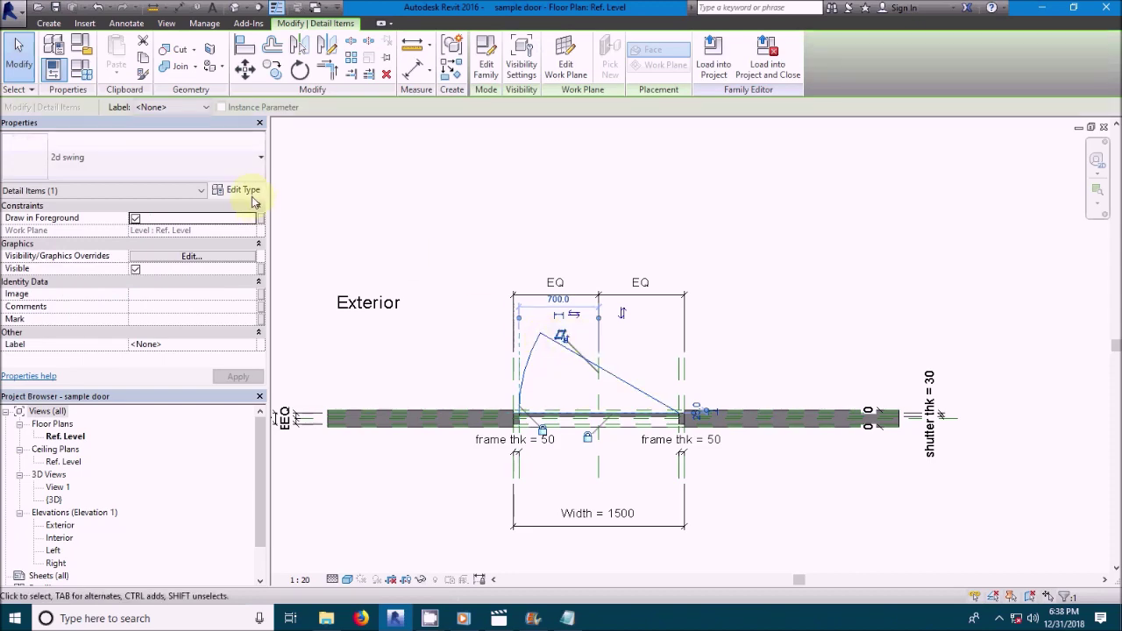
# Check the swing's type properties show the linked 30° angle and 1400 shutter width
pyautogui.click(238, 190)
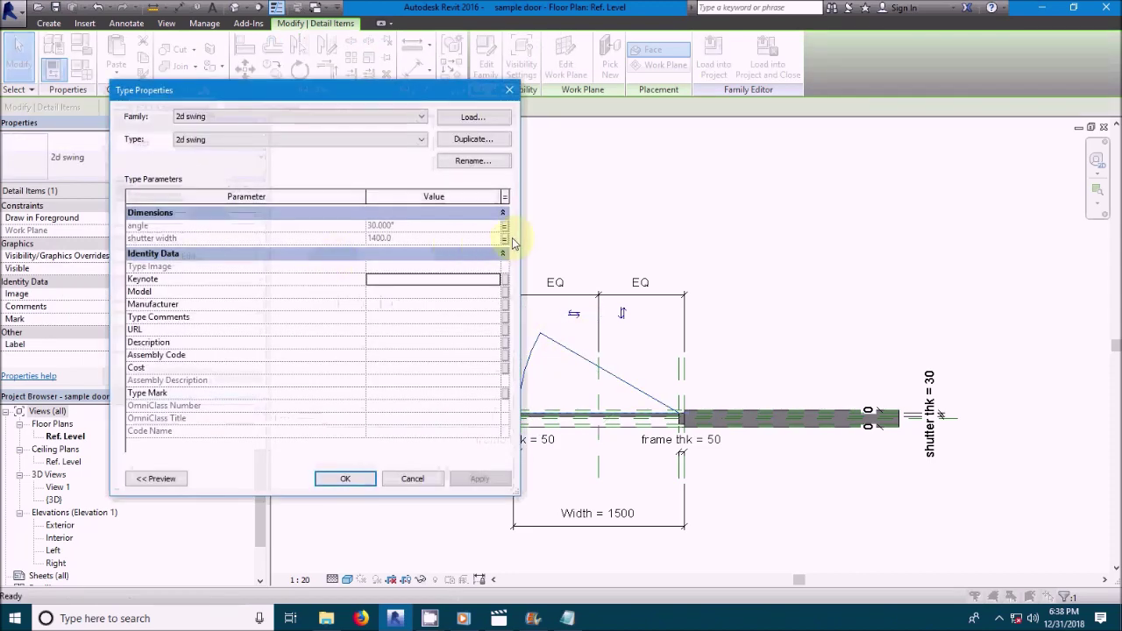
pyautogui.click(350, 481)
pyautogui.click(364, 491)
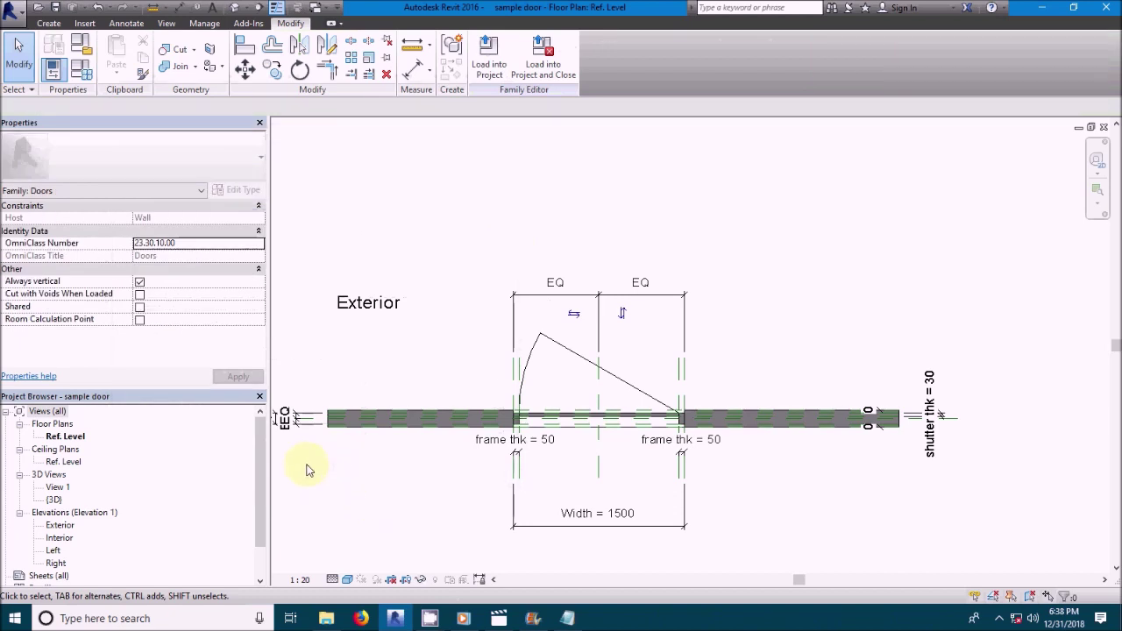
pyautogui.scroll(-1, 307, 469)
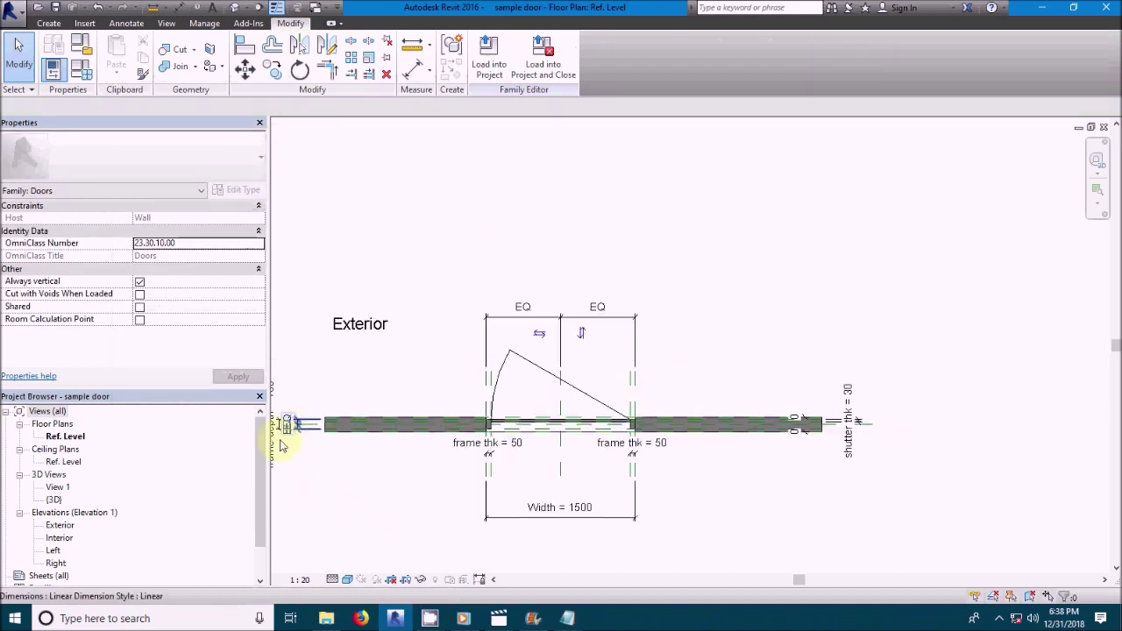